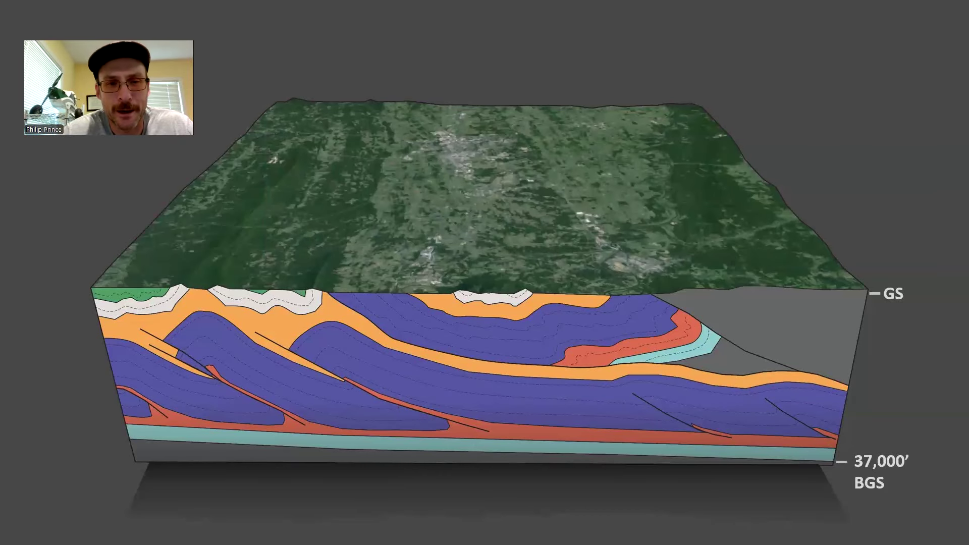
- Show the 24,000 ft thickness bar, then replace it with the Limestone and Dolomite labels
{"action": "key", "text": "Right"}
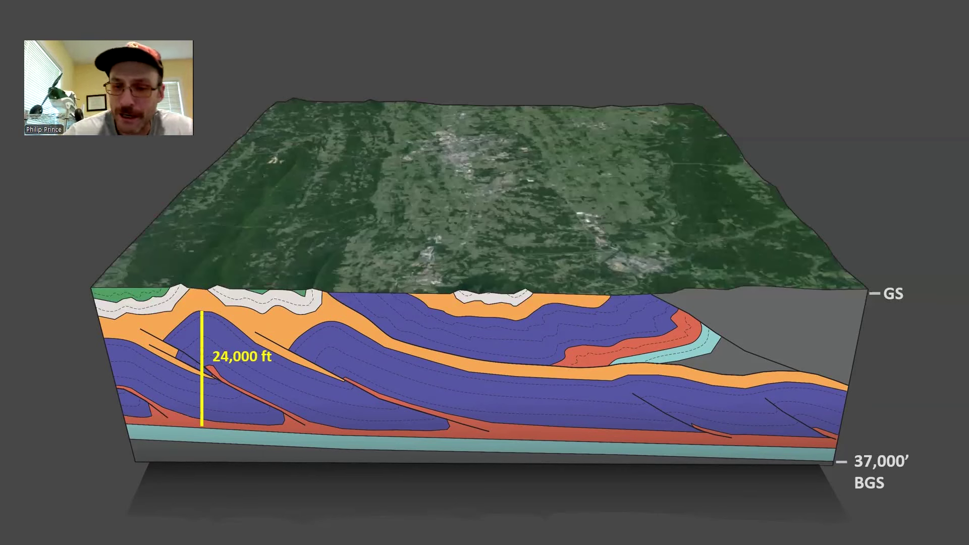
{"action": "key", "text": "Right"}
{"action": "key", "text": "Right"}
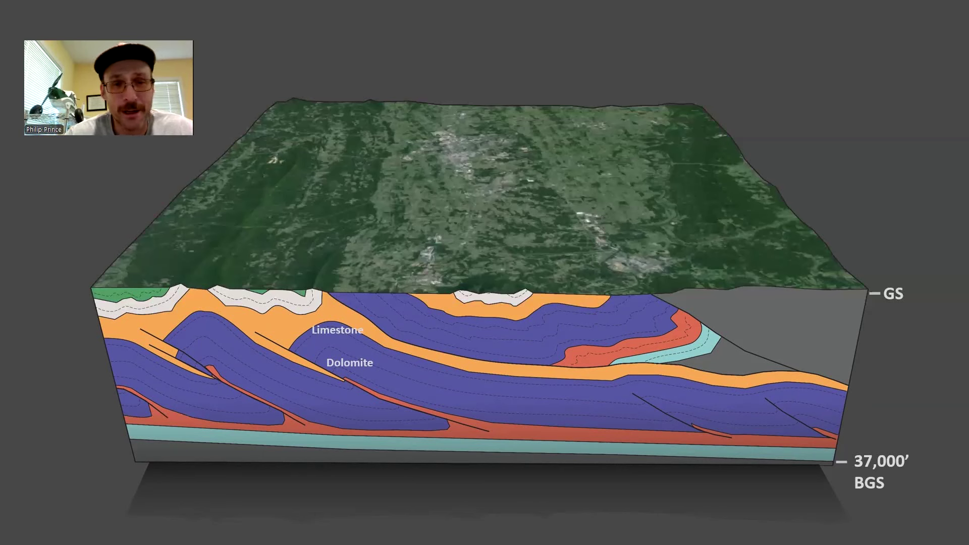
- Reveal the Shale, Sandstone, Limestone and upper Shale labels on the upper-left layers in turn
{"action": "key", "text": "Right"}
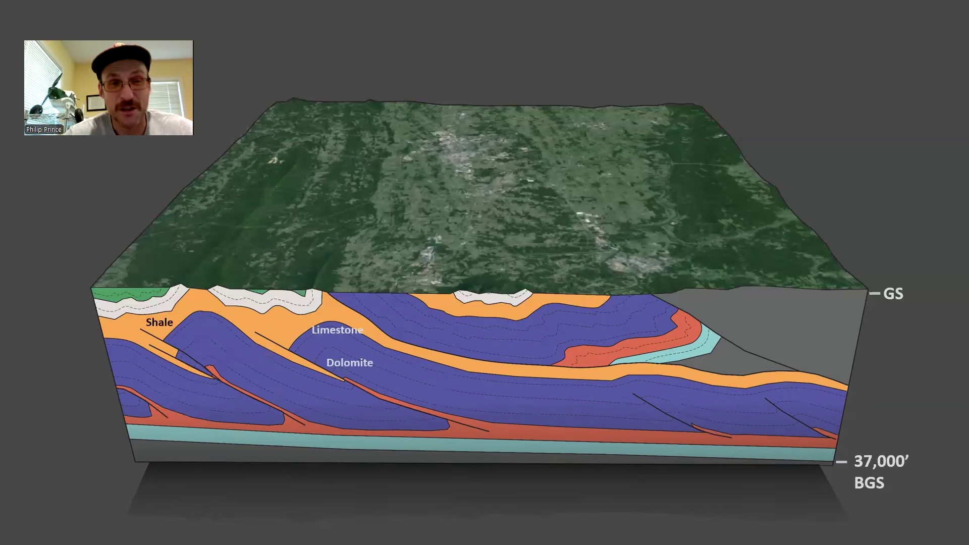
{"action": "key", "text": "Right"}
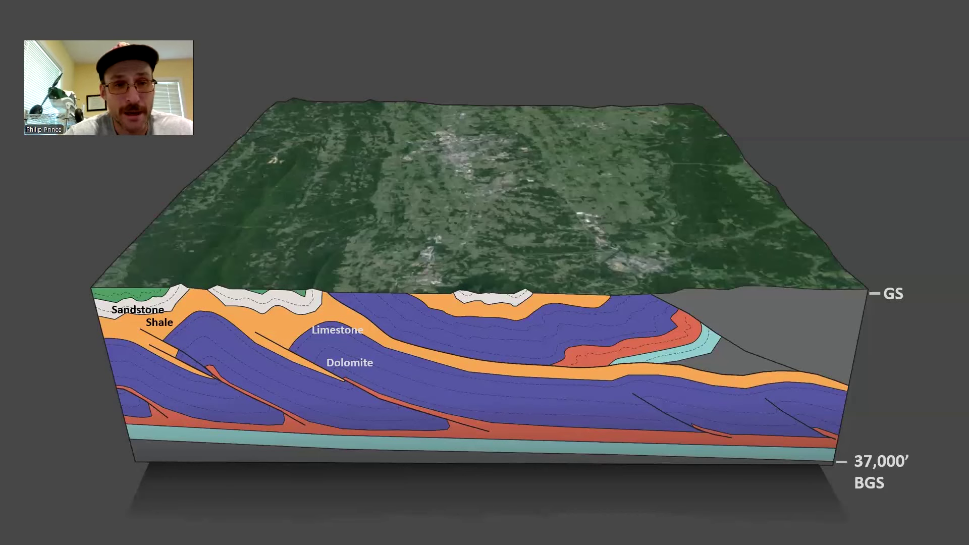
{"action": "key", "text": "Right"}
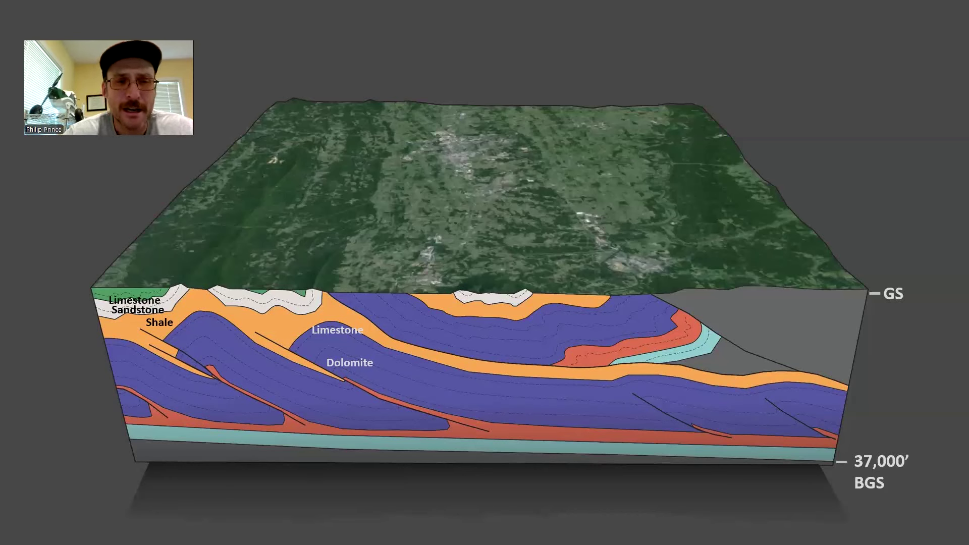
{"action": "key", "text": "Right"}
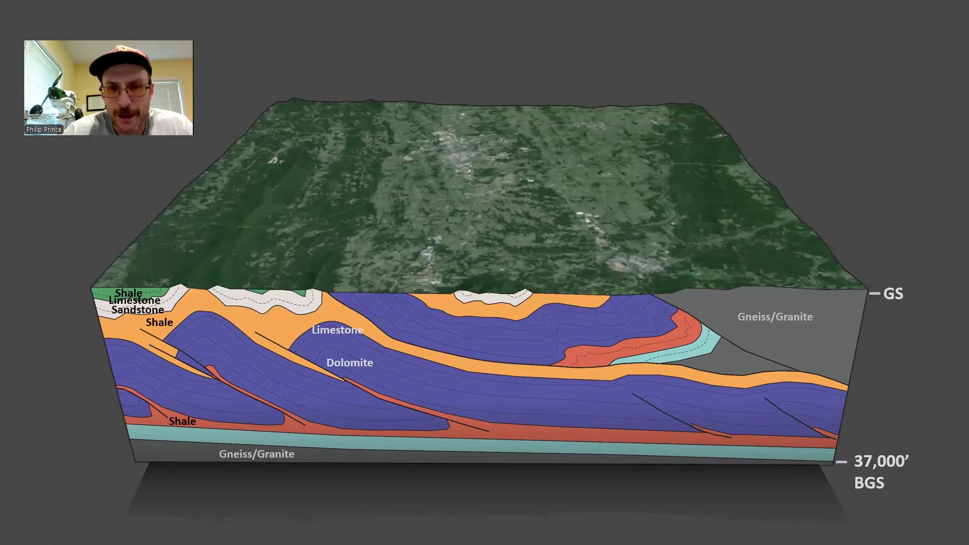
- Advance past the Quartzite label to the close-up slide of folded, thrust-stacked layers
{"action": "key", "text": "Right"}
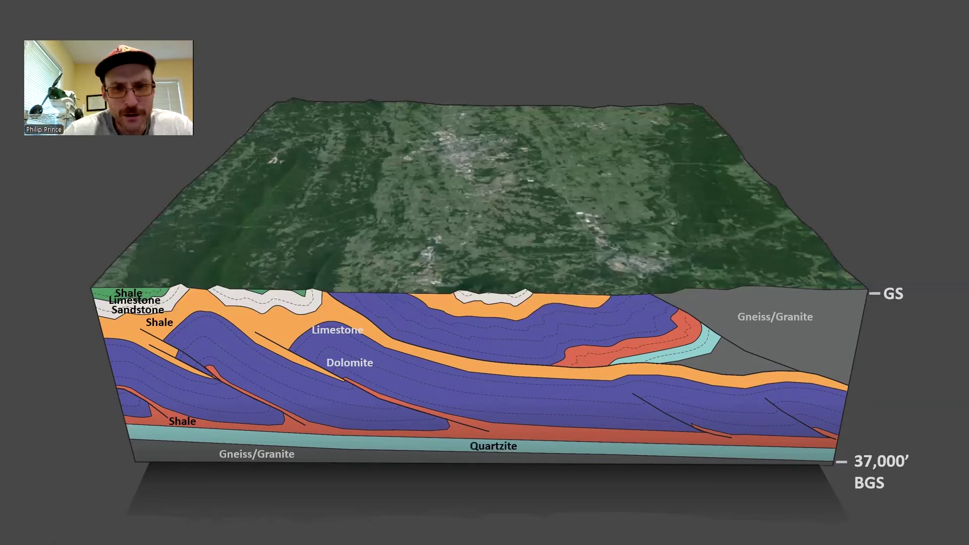
{"action": "key", "text": "Right"}
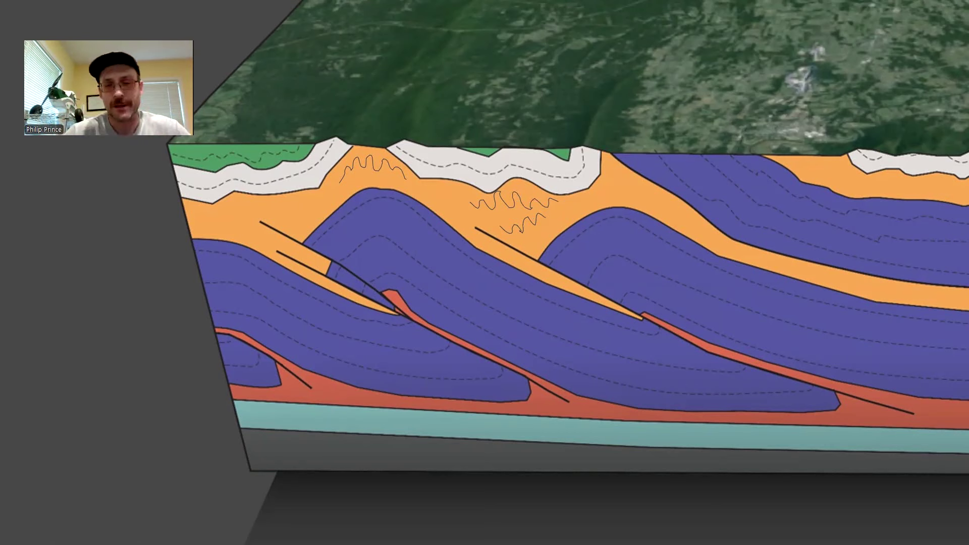
- Advance to the full 3-D block diagram and reveal the yellow arrow pointing at the terrain
{"action": "key", "text": "Right"}
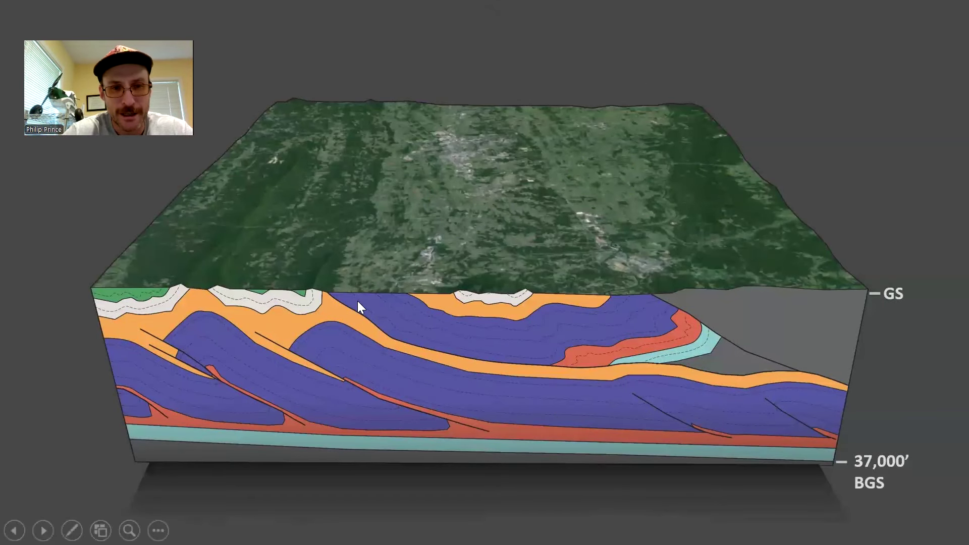
{"action": "key", "text": "Right"}
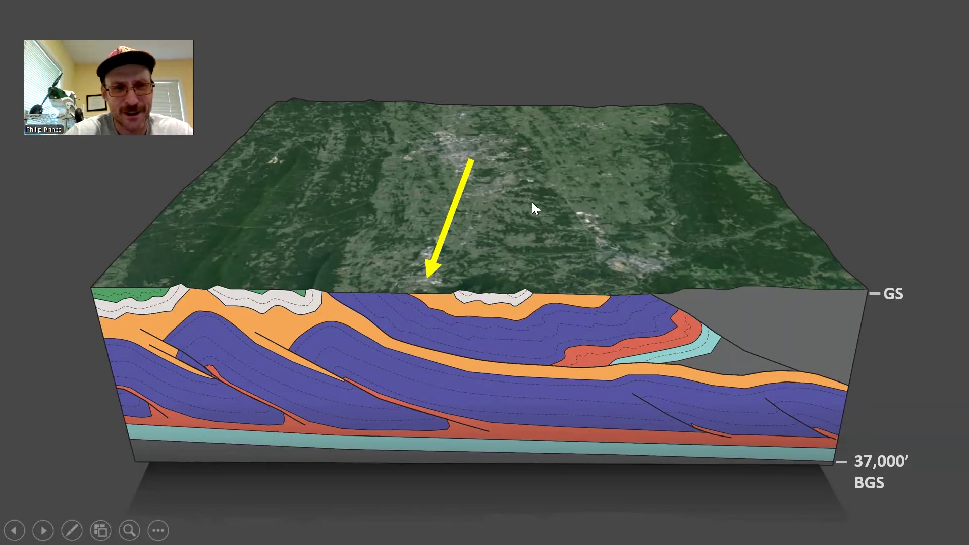
{"action": "key", "text": "alt+Tab"}
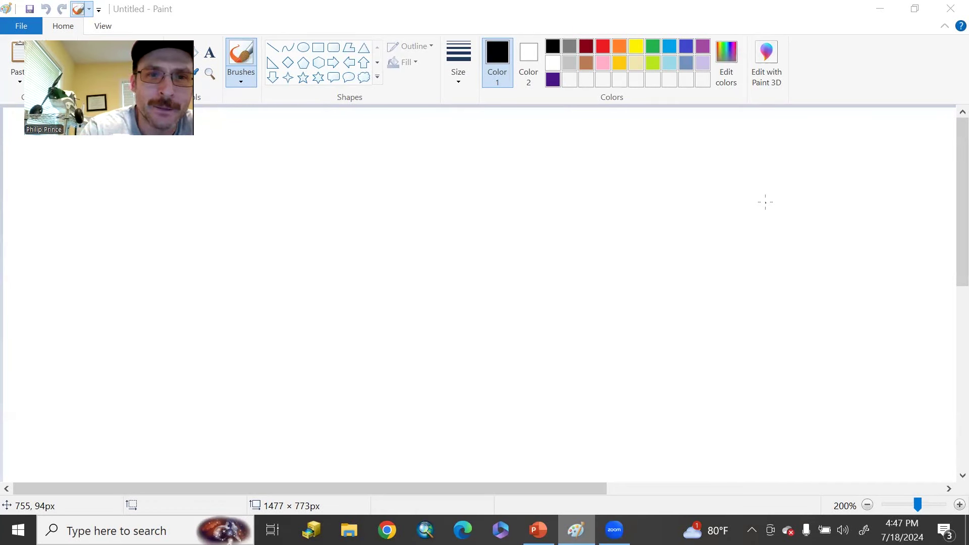
- Check the brush stroke-size options, leaving the thickness unchanged
{"action": "left_click", "coordinate": [458, 66]}
{"action": "left_click", "coordinate": [456, 102]}
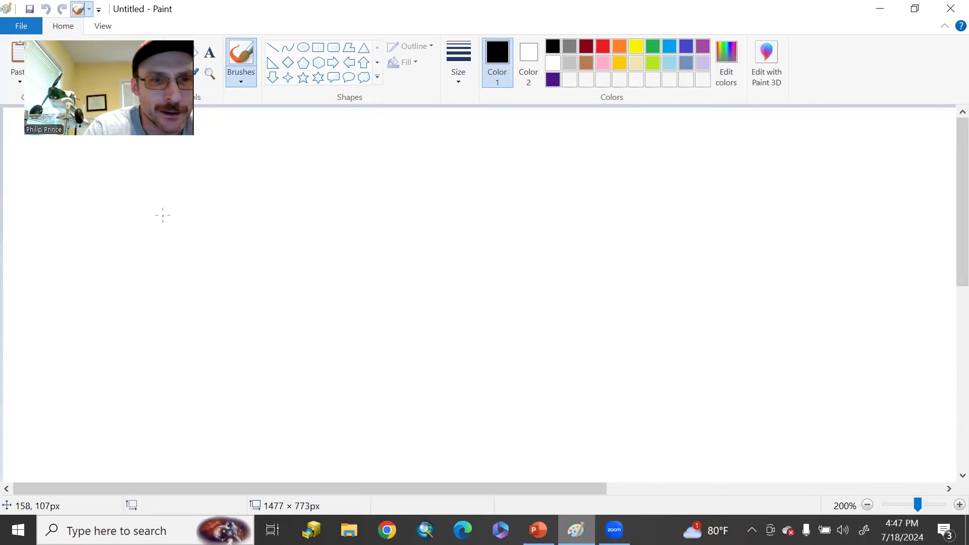
- Sketch a long, thin layer strip across the canvas with a push arrow at its left end
{"action": "mouse_move", "coordinate": [162, 199]}
{"action": "left_mouse_down"}
{"action": "mouse_move", "coordinate": [172, 218]}
{"action": "mouse_move", "coordinate": [811, 215]}
{"action": "left_mouse_up"}
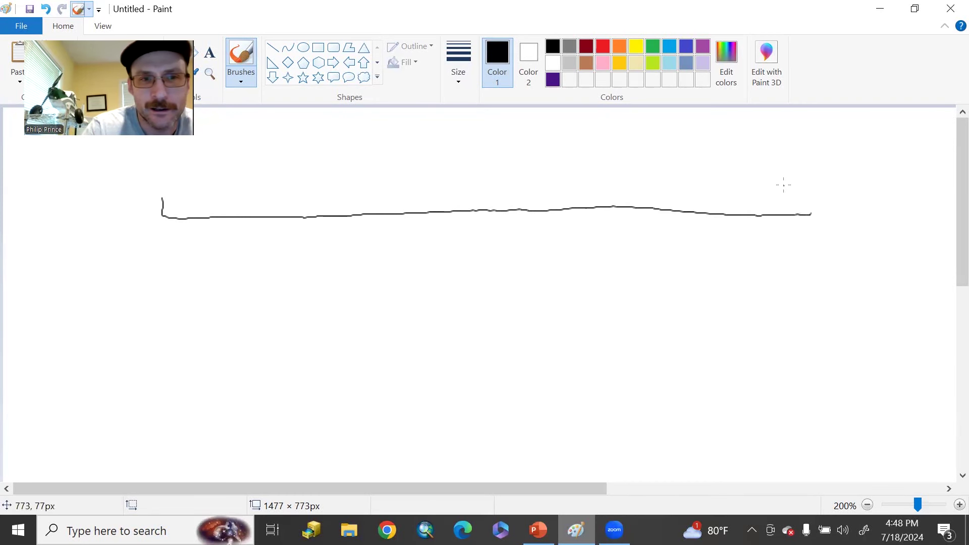
{"action": "mouse_move", "coordinate": [163, 198]}
{"action": "left_mouse_down"}
{"action": "mouse_move", "coordinate": [785, 192]}
{"action": "mouse_move", "coordinate": [819, 199]}
{"action": "mouse_move", "coordinate": [822, 212]}
{"action": "left_mouse_up"}
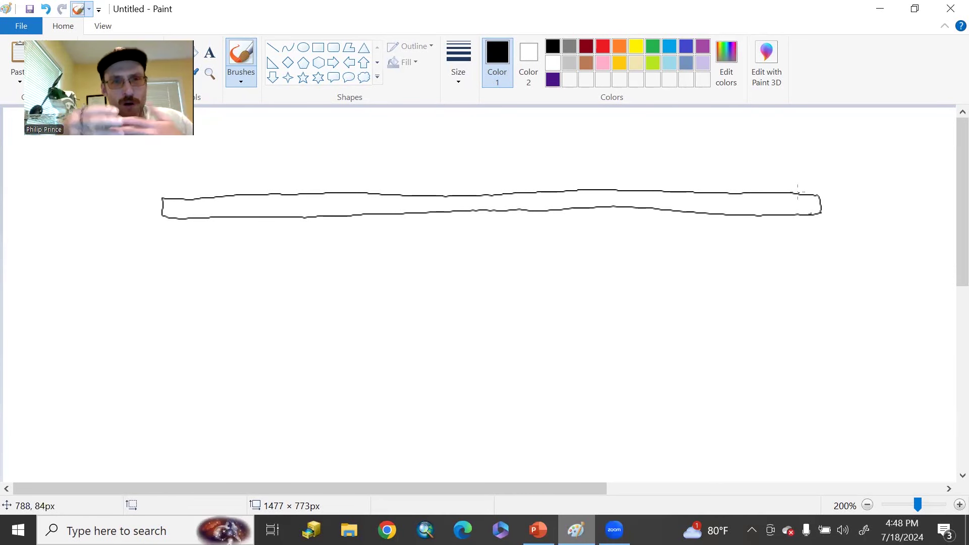
{"action": "mouse_move", "coordinate": [27, 214]}
{"action": "left_mouse_down"}
{"action": "mouse_move", "coordinate": [134, 200]}
{"action": "mouse_move", "coordinate": [80, 184]}
{"action": "mouse_move", "coordinate": [81, 195]}
{"action": "left_mouse_up"}
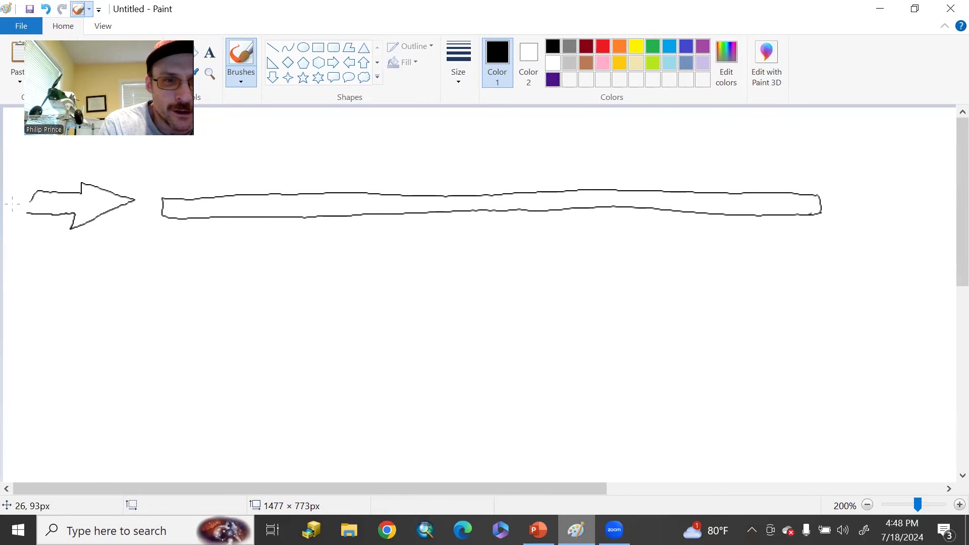
{"action": "left_click_drag", "start_coordinate": [30, 201], "coordinate": [24, 207]}
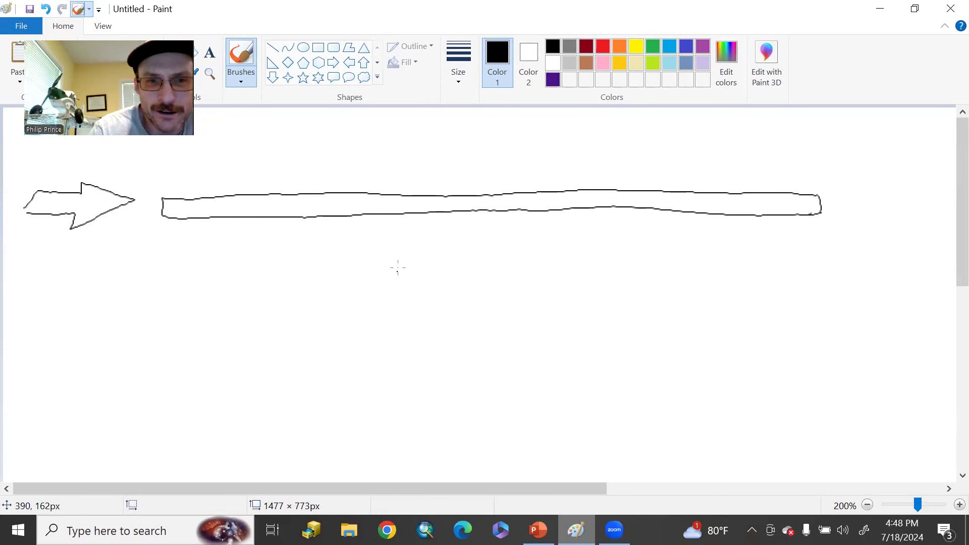
- Draw a short layer below the long strip whose right end bends up into a row of coiled folds
{"action": "left_click_drag", "start_coordinate": [404, 273], "coordinate": [516, 282]}
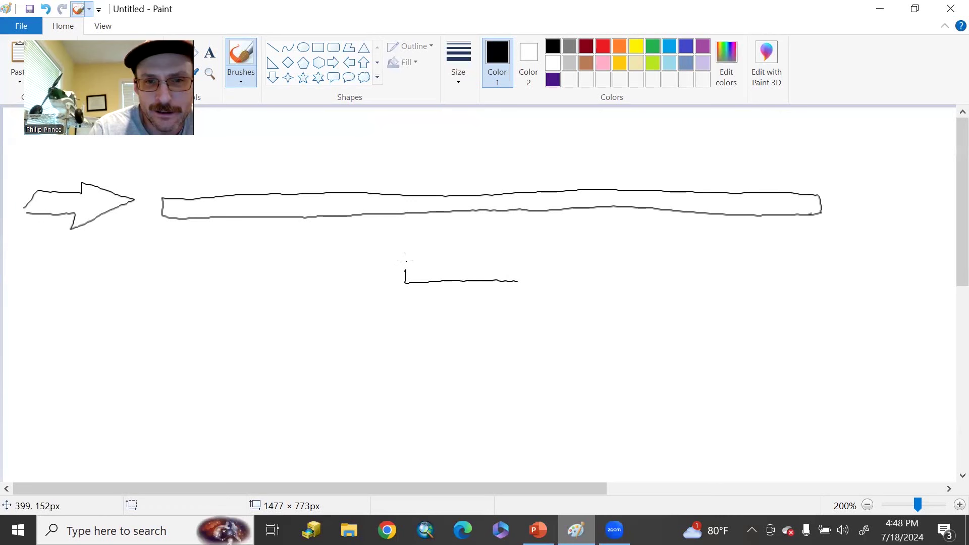
{"action": "mouse_move", "coordinate": [404, 275]}
{"action": "left_mouse_down"}
{"action": "mouse_move", "coordinate": [407, 259]}
{"action": "mouse_move", "coordinate": [500, 259]}
{"action": "mouse_move", "coordinate": [519, 280]}
{"action": "left_mouse_up"}
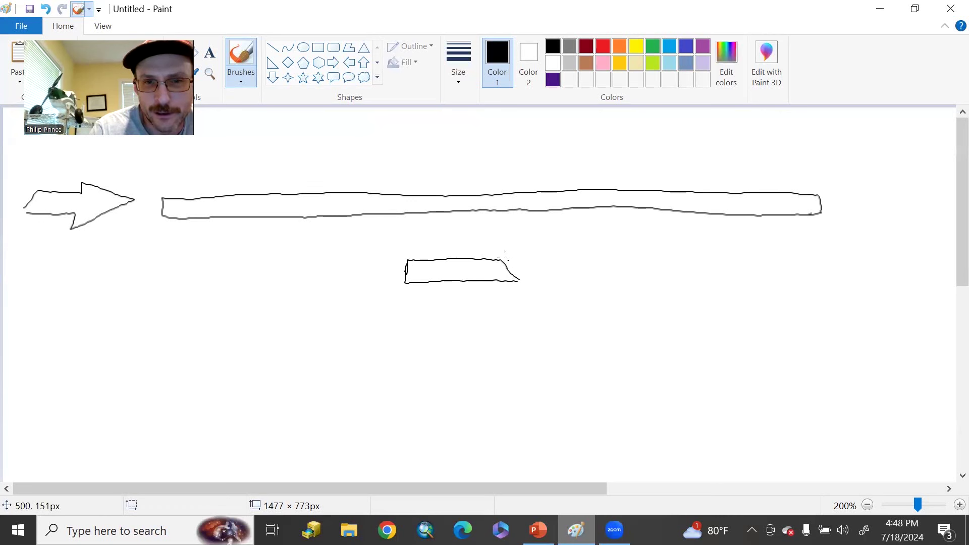
{"action": "mouse_move", "coordinate": [489, 250]}
{"action": "left_mouse_down"}
{"action": "mouse_move", "coordinate": [482, 255]}
{"action": "mouse_move", "coordinate": [490, 245]}
{"action": "mouse_move", "coordinate": [531, 265]}
{"action": "mouse_move", "coordinate": [528, 281]}
{"action": "mouse_move", "coordinate": [505, 263]}
{"action": "mouse_move", "coordinate": [548, 262]}
{"action": "mouse_move", "coordinate": [554, 246]}
{"action": "mouse_move", "coordinate": [578, 275]}
{"action": "left_mouse_up"}
{"action": "mouse_move", "coordinate": [565, 242]}
{"action": "left_mouse_down"}
{"action": "mouse_move", "coordinate": [594, 277]}
{"action": "mouse_move", "coordinate": [584, 243]}
{"action": "mouse_move", "coordinate": [608, 256]}
{"action": "mouse_move", "coordinate": [611, 277]}
{"action": "left_mouse_up"}
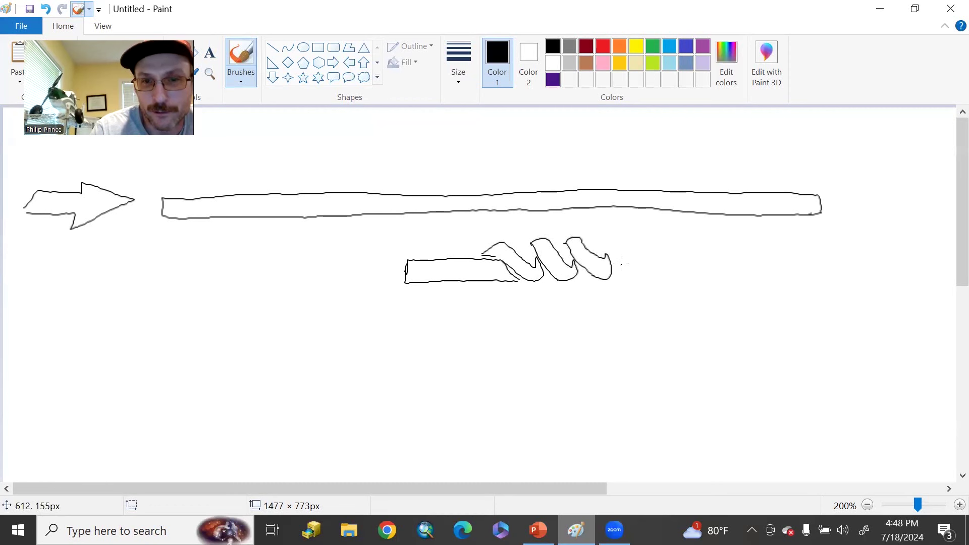
{"action": "mouse_move", "coordinate": [596, 241]}
{"action": "left_mouse_down"}
{"action": "mouse_move", "coordinate": [632, 278]}
{"action": "mouse_move", "coordinate": [631, 261]}
{"action": "mouse_move", "coordinate": [642, 272]}
{"action": "mouse_move", "coordinate": [631, 279]}
{"action": "left_mouse_up"}
{"action": "left_click_drag", "start_coordinate": [634, 244], "coordinate": [669, 277]}
{"action": "mouse_move", "coordinate": [633, 243]}
{"action": "left_mouse_down"}
{"action": "mouse_move", "coordinate": [663, 257]}
{"action": "mouse_move", "coordinate": [671, 279]}
{"action": "left_mouse_up"}
{"action": "mouse_move", "coordinate": [665, 241]}
{"action": "left_mouse_down"}
{"action": "mouse_move", "coordinate": [700, 275]}
{"action": "mouse_move", "coordinate": [677, 234]}
{"action": "mouse_move", "coordinate": [733, 272]}
{"action": "left_mouse_up"}
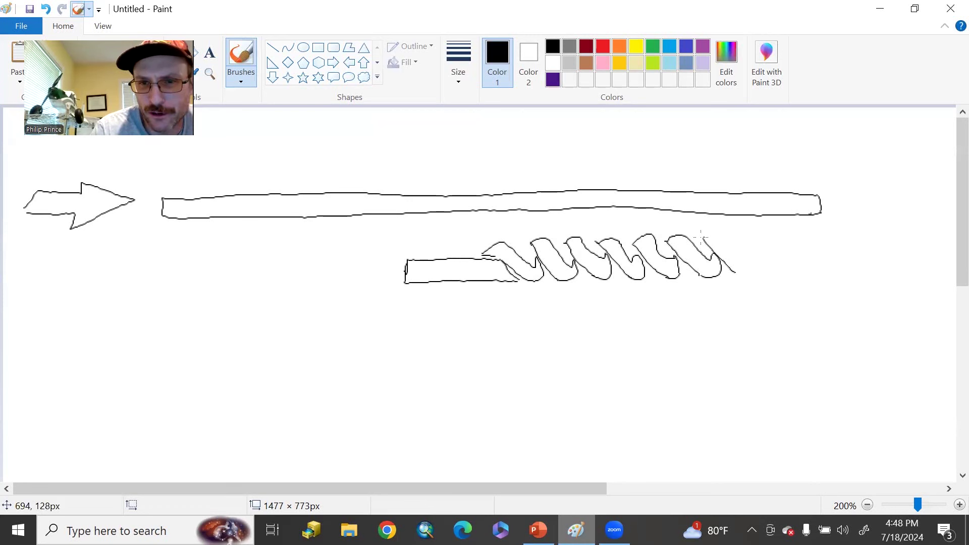
{"action": "mouse_move", "coordinate": [704, 238]}
{"action": "left_mouse_down"}
{"action": "mouse_move", "coordinate": [827, 268]}
{"action": "mouse_move", "coordinate": [728, 277]}
{"action": "left_mouse_up"}
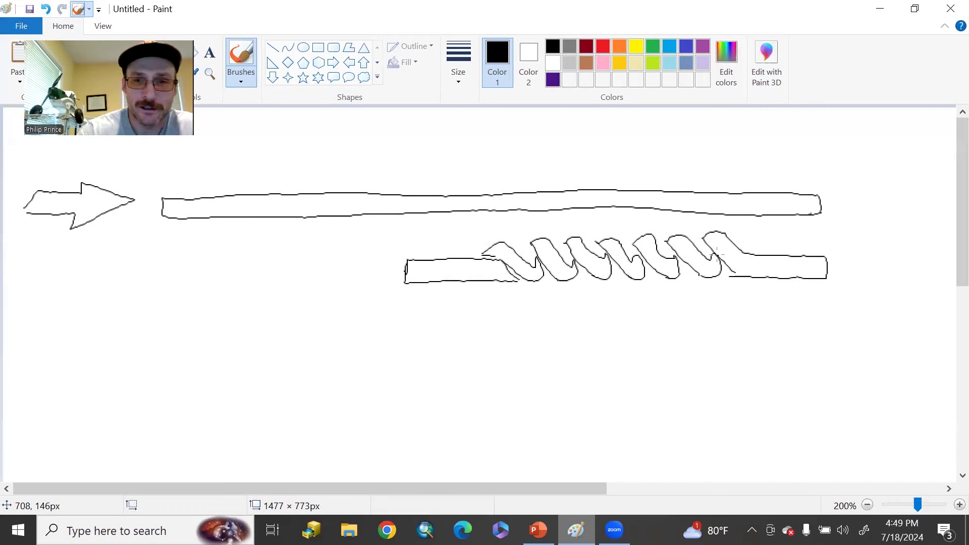
- Draw an oval around the coiled, folded middle section of the lower layer
{"action": "mouse_move", "coordinate": [737, 228]}
{"action": "left_mouse_down"}
{"action": "mouse_move", "coordinate": [687, 224]}
{"action": "mouse_move", "coordinate": [764, 255]}
{"action": "mouse_move", "coordinate": [677, 211]}
{"action": "left_mouse_up"}
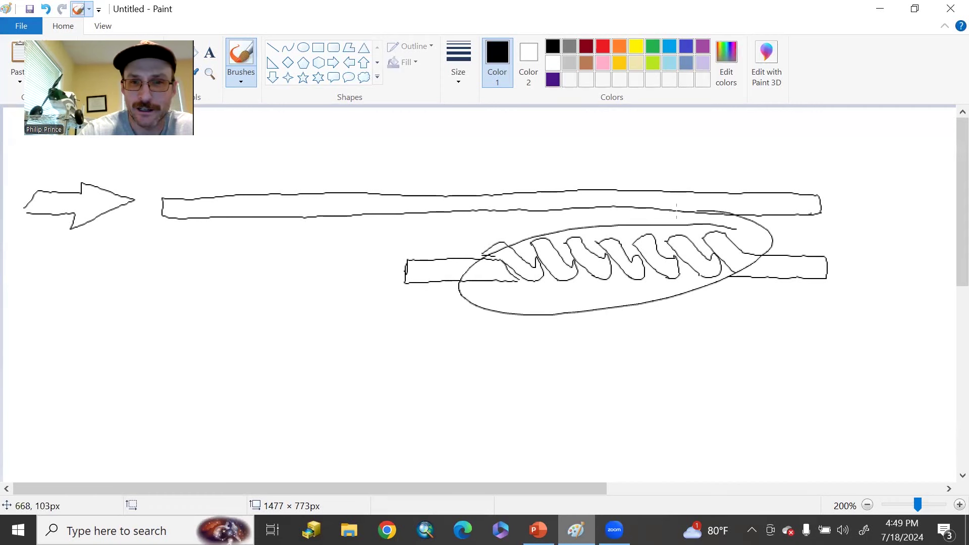
{"action": "key", "text": "ctrl+z"}
{"action": "key", "text": "ctrl+z"}
{"action": "key", "text": "ctrl+z"}
- Sketch a new lower layer cut by three slanted, overlapping thrust slices
{"action": "mouse_move", "coordinate": [550, 329]}
{"action": "left_mouse_down"}
{"action": "mouse_move", "coordinate": [511, 317]}
{"action": "mouse_move", "coordinate": [547, 304]}
{"action": "mouse_move", "coordinate": [735, 355]}
{"action": "left_mouse_up"}
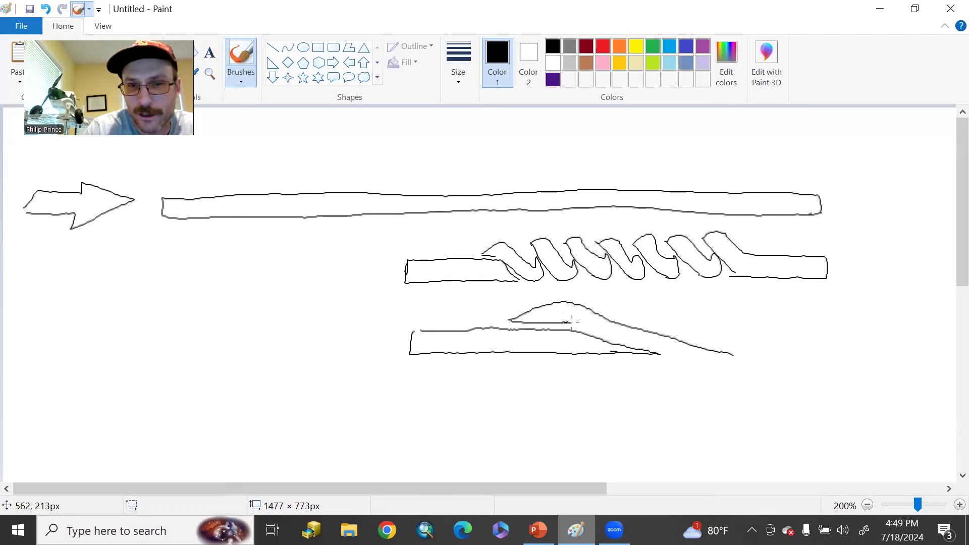
{"action": "left_click_drag", "start_coordinate": [509, 321], "coordinate": [717, 353]}
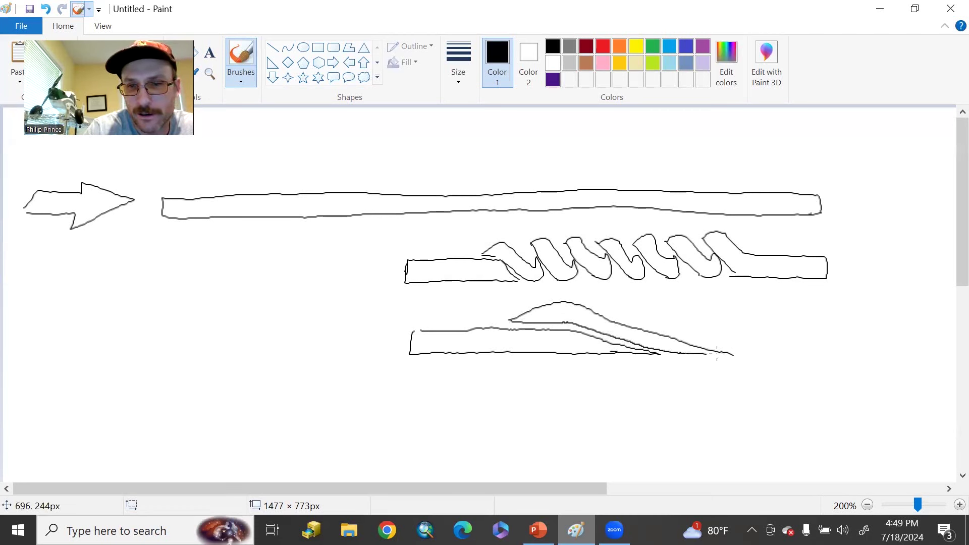
{"action": "left_click_drag", "start_coordinate": [609, 305], "coordinate": [744, 358]}
{"action": "left_click_drag", "start_coordinate": [683, 303], "coordinate": [816, 352]}
{"action": "left_click_drag", "start_coordinate": [704, 314], "coordinate": [803, 343]}
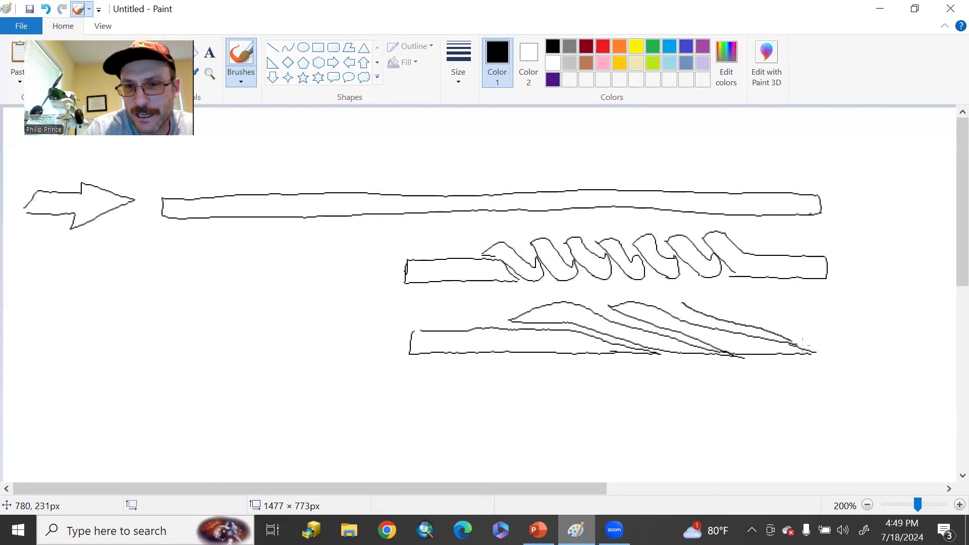
{"action": "mouse_move", "coordinate": [684, 303]}
{"action": "left_mouse_down"}
{"action": "mouse_move", "coordinate": [825, 328]}
{"action": "mouse_move", "coordinate": [807, 353]}
{"action": "left_mouse_up"}
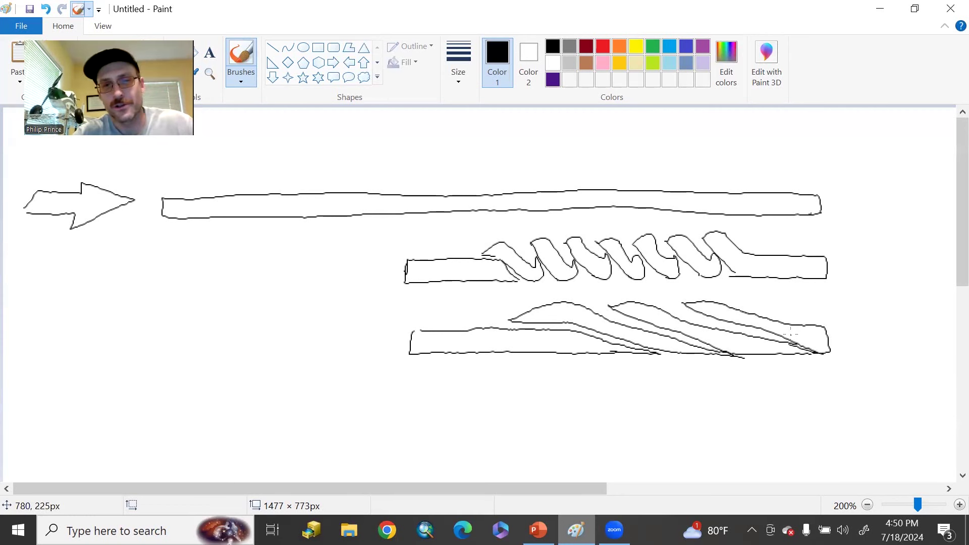
{"action": "left_click", "coordinate": [603, 46]}
- Draw red arrows along the thrust faults showing up-left movement
{"action": "left_click_drag", "start_coordinate": [661, 352], "coordinate": [508, 319]}
{"action": "left_click_drag", "start_coordinate": [530, 310], "coordinate": [533, 326]}
{"action": "left_click_drag", "start_coordinate": [732, 354], "coordinate": [609, 307]}
{"action": "left_click_drag", "start_coordinate": [623, 302], "coordinate": [626, 318]}
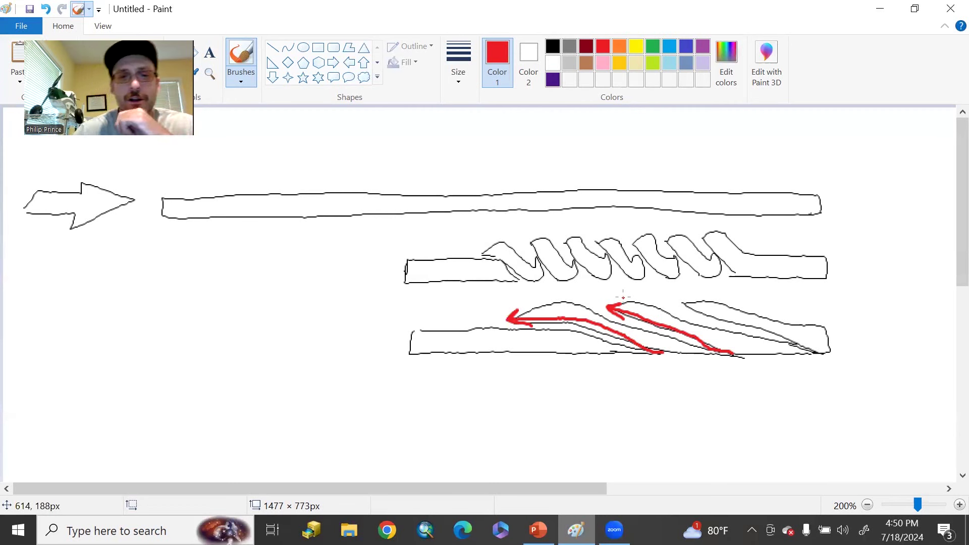
- Brush dark purple strokes along the lower layer's base and across one thrust slice
{"action": "left_click", "coordinate": [553, 79]}
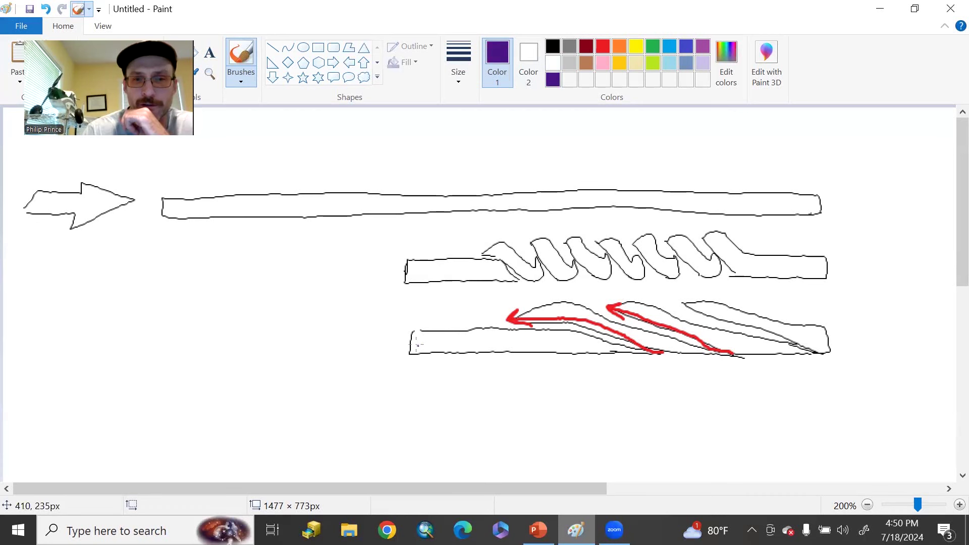
{"action": "left_click_drag", "start_coordinate": [416, 344], "coordinate": [616, 349]}
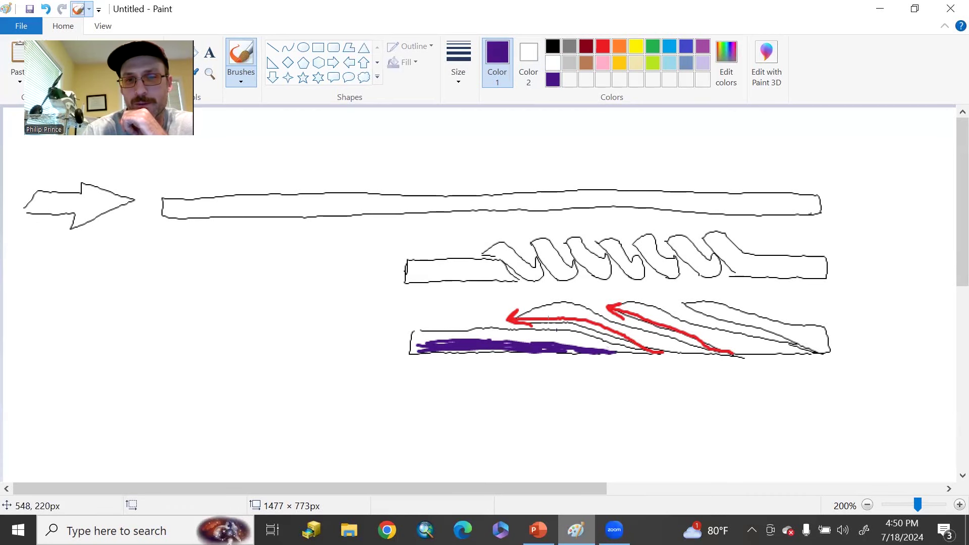
{"action": "left_click_drag", "start_coordinate": [531, 319], "coordinate": [711, 352]}
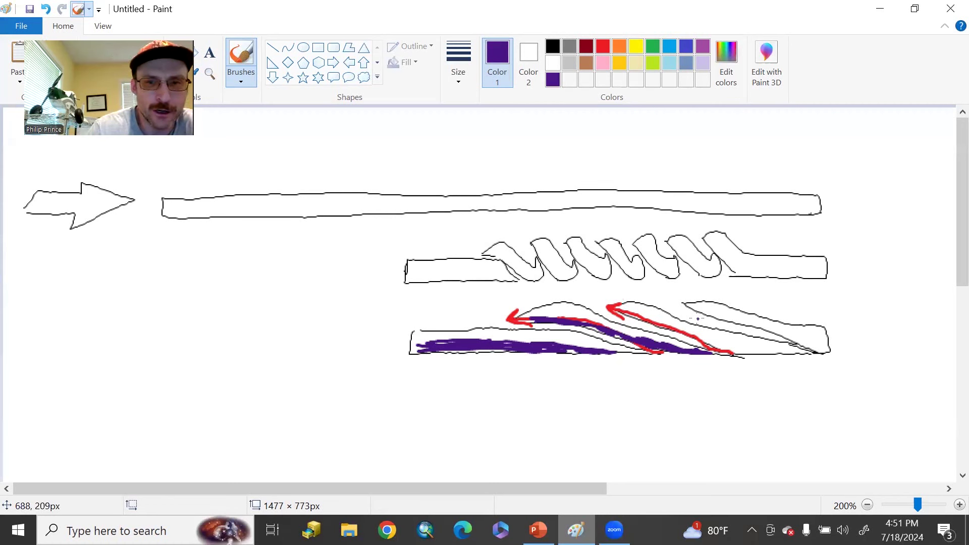
- Set up the Polygon tool with a solid white fill
{"action": "left_click", "coordinate": [349, 47]}
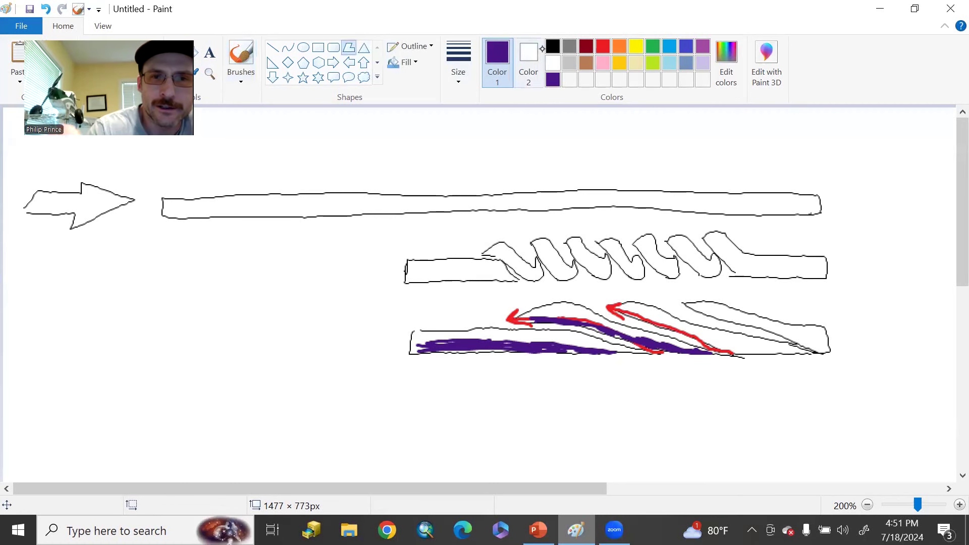
{"action": "left_click", "coordinate": [553, 63]}
{"action": "left_click", "coordinate": [529, 60]}
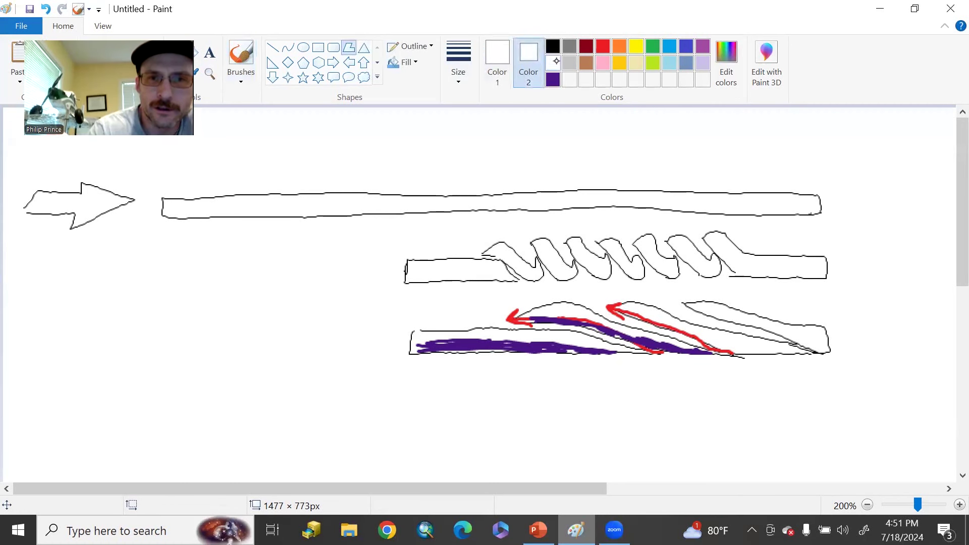
{"action": "left_click", "coordinate": [407, 62]}
{"action": "left_click", "coordinate": [393, 99]}
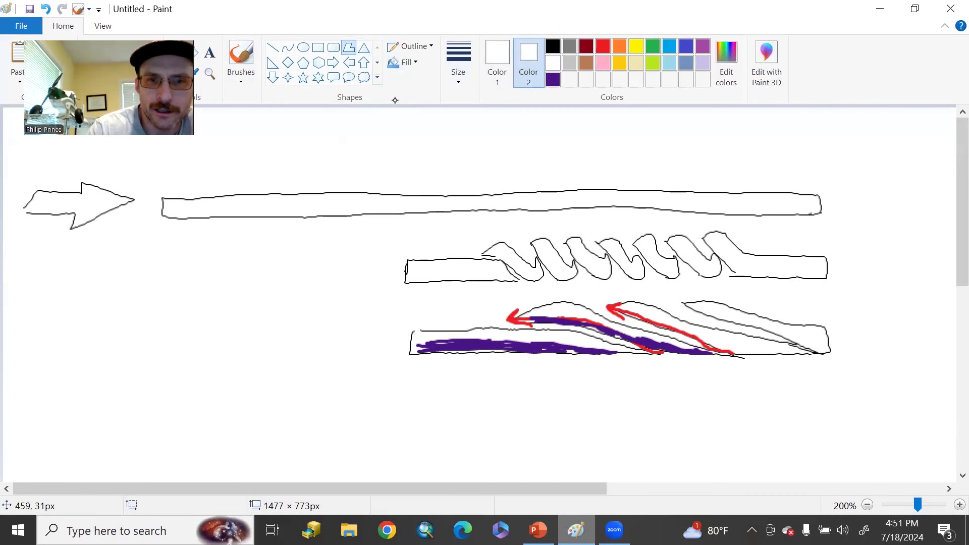
- Cover the coiled and thrust-faulted sketches with a white polygon, then pick a line thickness
{"action": "left_click_drag", "start_coordinate": [315, 357], "coordinate": [768, 375]}
{"action": "left_click", "coordinate": [870, 297]}
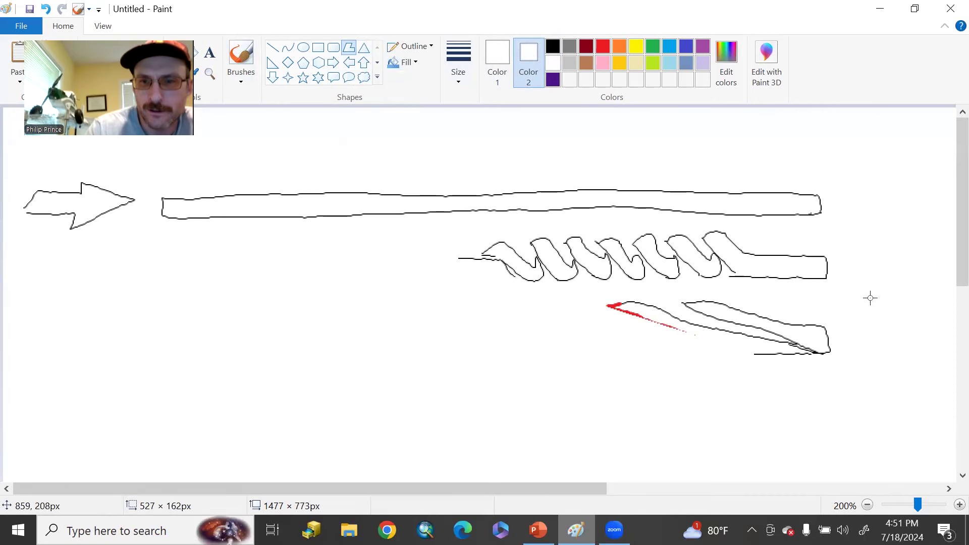
{"action": "left_click", "coordinate": [752, 219]}
{"action": "left_click", "coordinate": [644, 218]}
{"action": "double_click", "coordinate": [404, 230]}
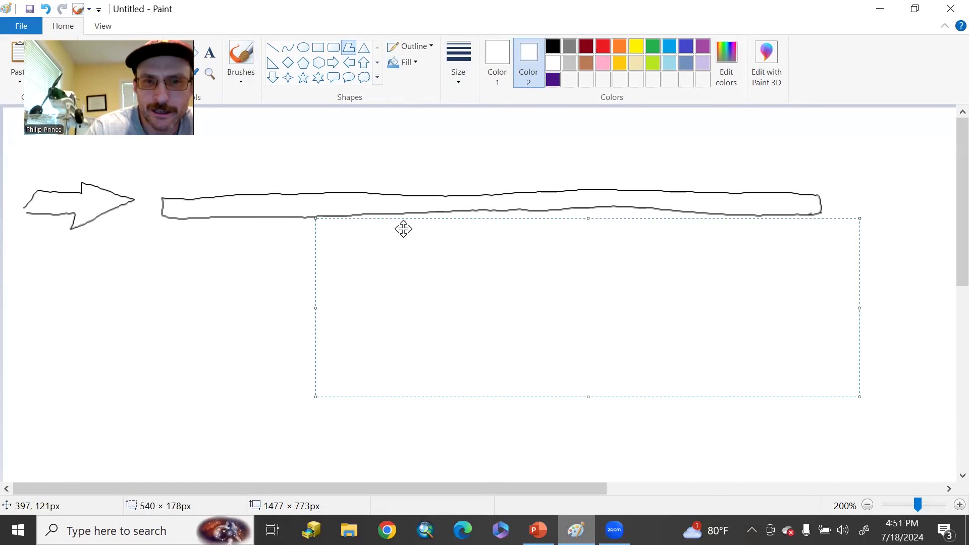
{"action": "left_click", "coordinate": [254, 312]}
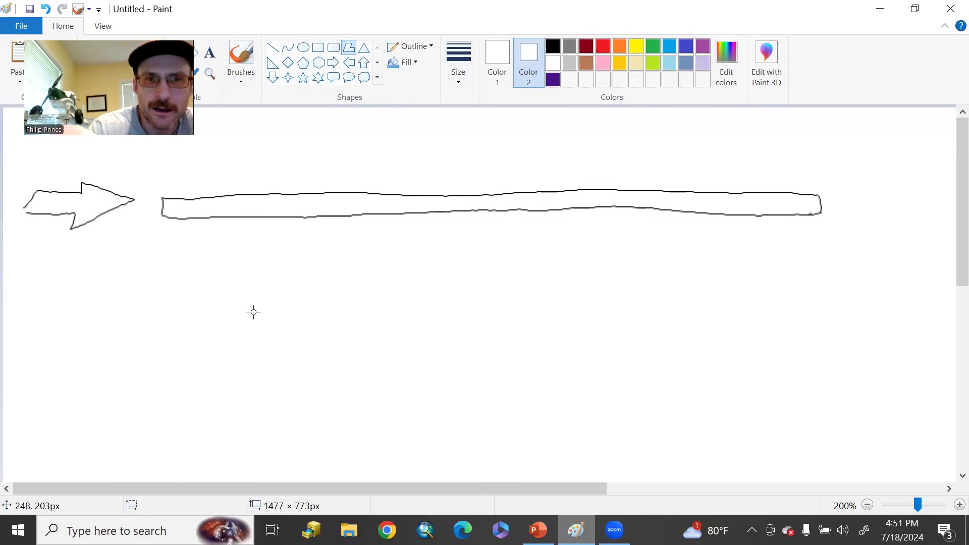
{"action": "left_click", "coordinate": [459, 67]}
{"action": "left_click", "coordinate": [459, 103]}
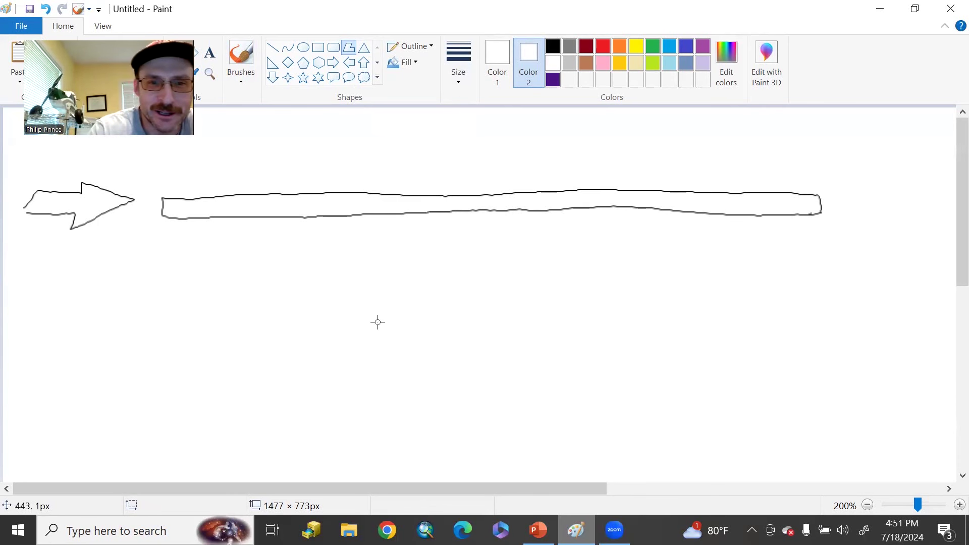
- Set the thinnest line width and a black outline colour
{"action": "left_click", "coordinate": [461, 68]}
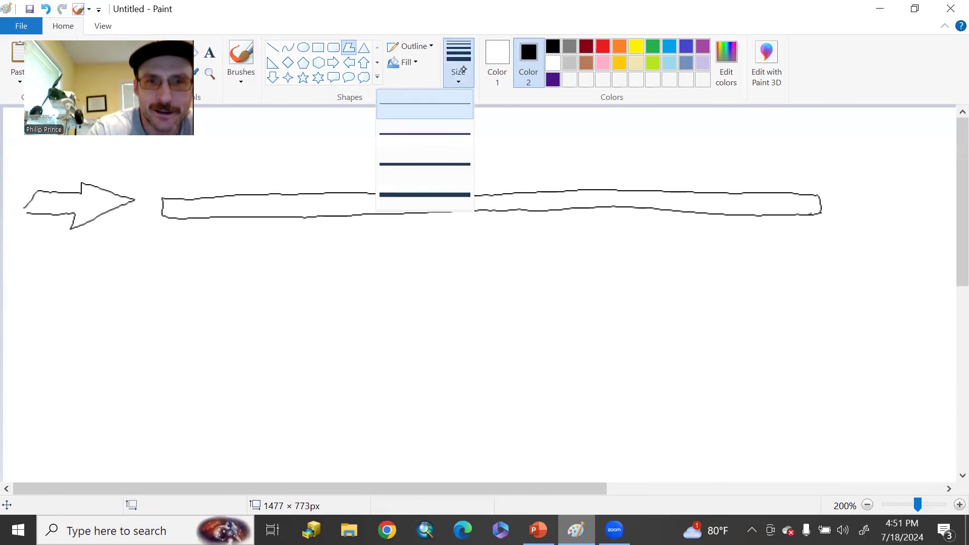
{"action": "left_click", "coordinate": [441, 105]}
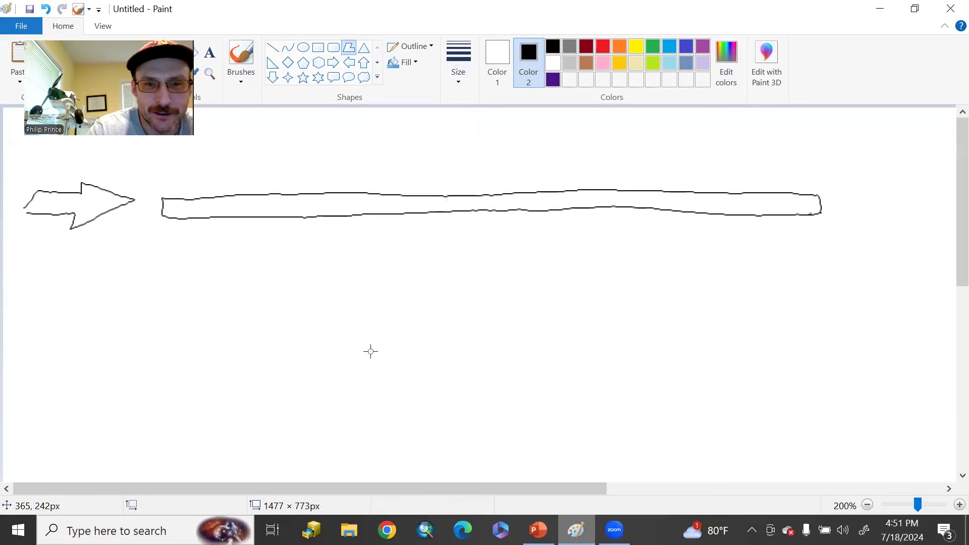
{"action": "left_click", "coordinate": [498, 58]}
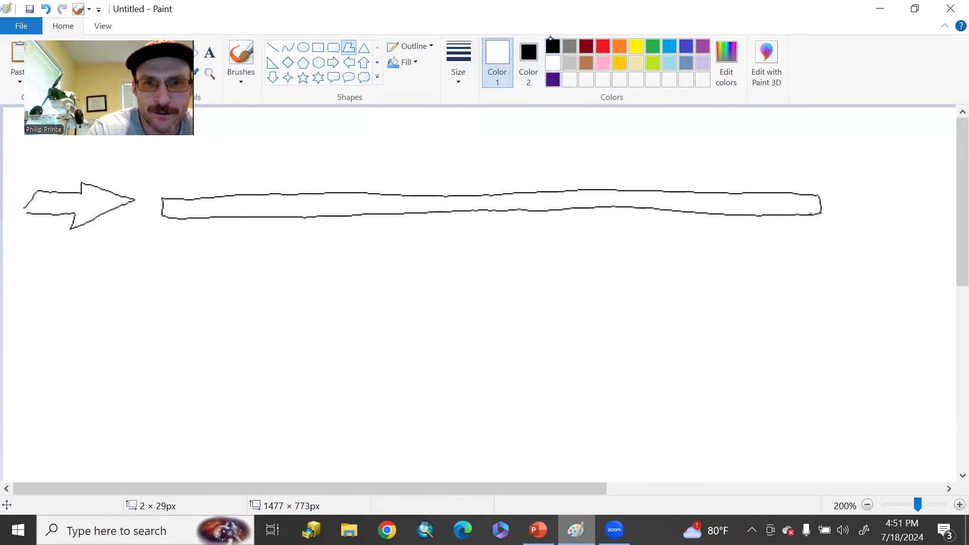
{"action": "left_click", "coordinate": [553, 45]}
- Draw a black triangle polygon below the long band, then undo it
{"action": "left_click_drag", "start_coordinate": [369, 348], "coordinate": [368, 376]}
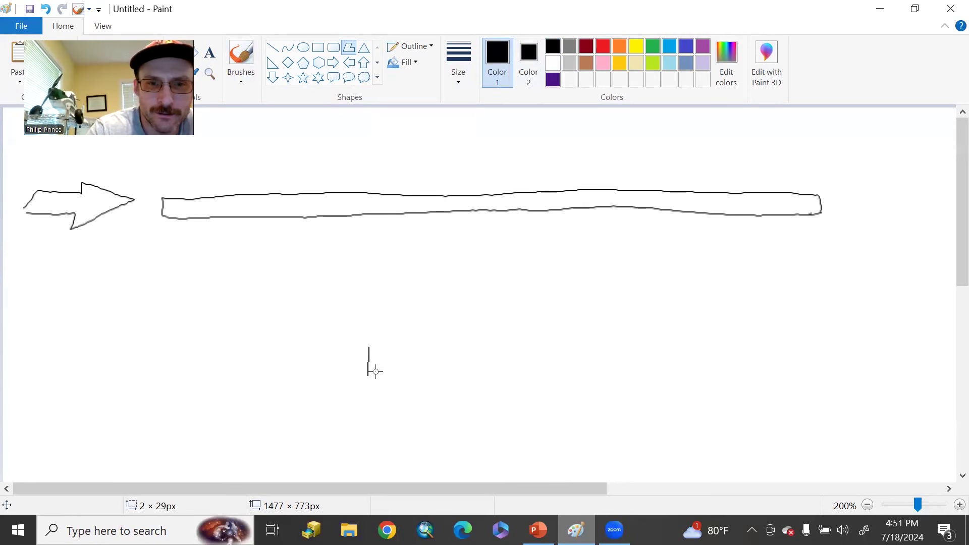
{"action": "double_click", "coordinate": [332, 330]}
{"action": "left_click", "coordinate": [316, 350]}
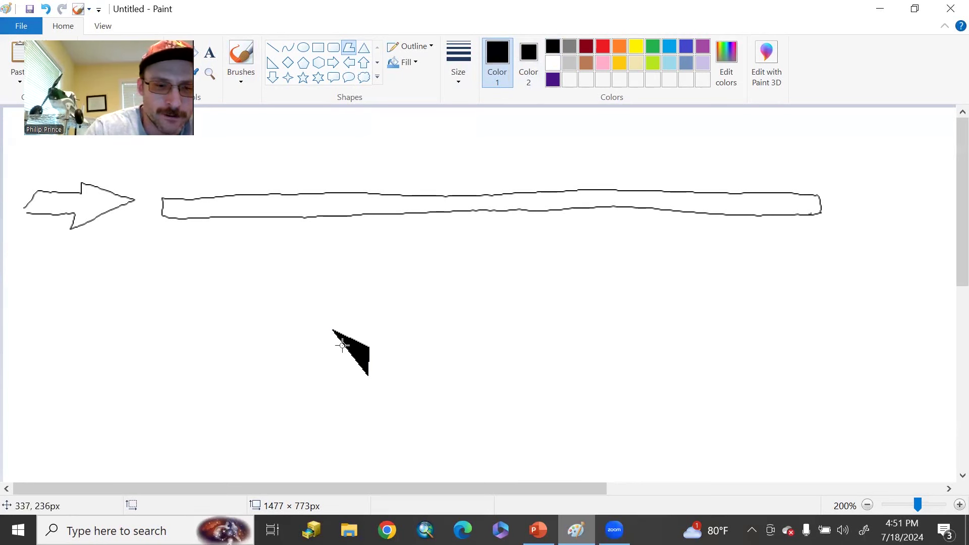
{"action": "key", "text": "ctrl+z"}
- Pick a brush style and sketch the left end and bottom of a new layer
{"action": "left_click", "coordinate": [241, 78]}
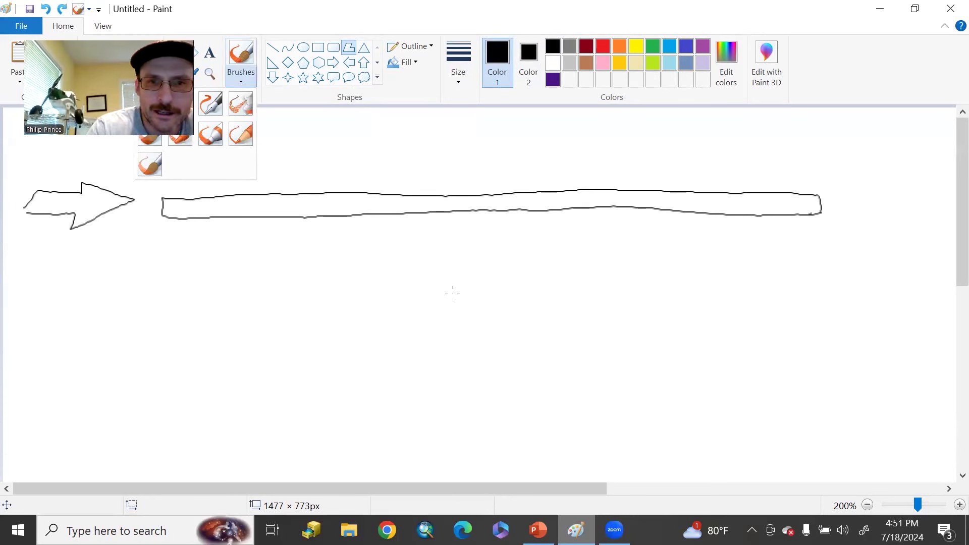
{"action": "left_click", "coordinate": [468, 316]}
{"action": "mouse_move", "coordinate": [426, 321]}
{"action": "left_mouse_down"}
{"action": "mouse_move", "coordinate": [413, 348]}
{"action": "mouse_move", "coordinate": [563, 348]}
{"action": "left_mouse_up"}
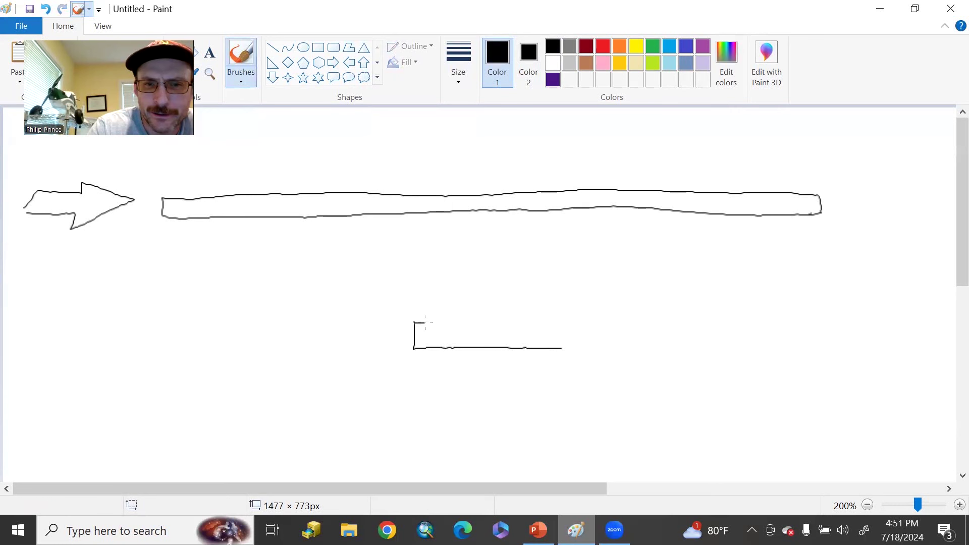
- Brush the layer's top edge and slanted end, two folded loops on the right, and a wavy line above
{"action": "mouse_move", "coordinate": [425, 322]}
{"action": "left_mouse_down"}
{"action": "mouse_move", "coordinate": [521, 323]}
{"action": "mouse_move", "coordinate": [560, 338]}
{"action": "mouse_move", "coordinate": [557, 347]}
{"action": "left_mouse_up"}
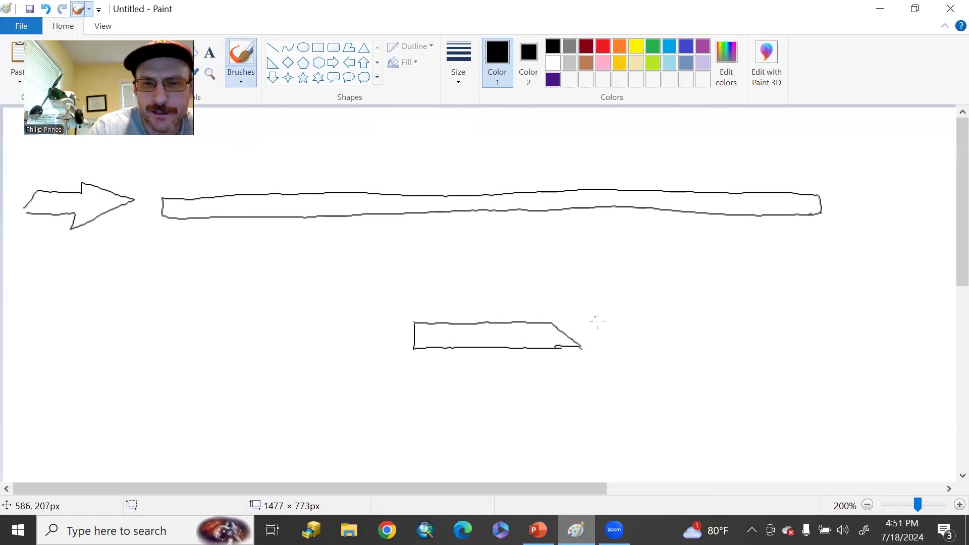
{"action": "mouse_move", "coordinate": [528, 318]}
{"action": "left_mouse_down"}
{"action": "mouse_move", "coordinate": [548, 317]}
{"action": "mouse_move", "coordinate": [548, 299]}
{"action": "mouse_move", "coordinate": [602, 328]}
{"action": "mouse_move", "coordinate": [605, 349]}
{"action": "mouse_move", "coordinate": [555, 323]}
{"action": "mouse_move", "coordinate": [596, 312]}
{"action": "mouse_move", "coordinate": [633, 347]}
{"action": "left_mouse_up"}
{"action": "mouse_move", "coordinate": [587, 302]}
{"action": "left_mouse_down"}
{"action": "mouse_move", "coordinate": [654, 322]}
{"action": "mouse_move", "coordinate": [634, 348]}
{"action": "left_mouse_up"}
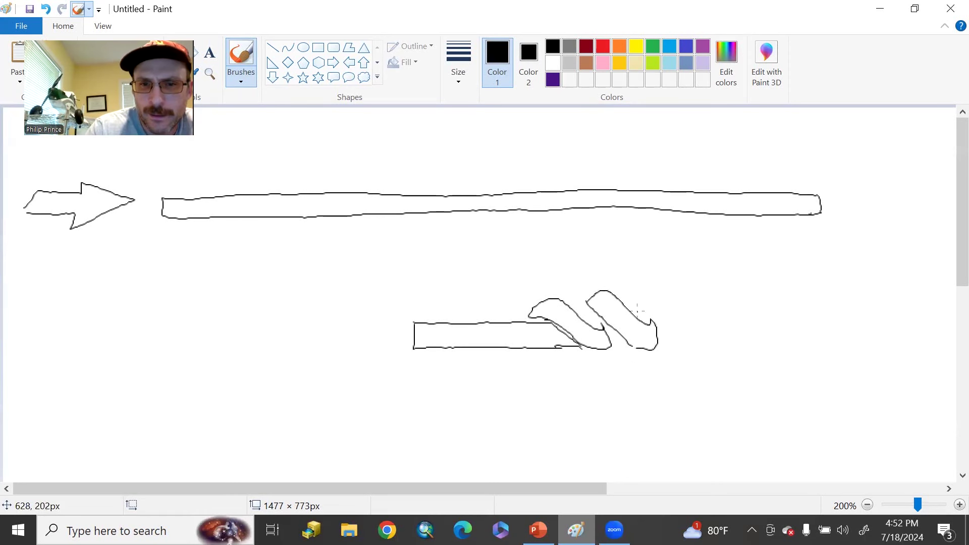
{"action": "mouse_move", "coordinate": [414, 311]}
{"action": "left_mouse_down"}
{"action": "mouse_move", "coordinate": [590, 283]}
{"action": "mouse_move", "coordinate": [651, 297]}
{"action": "left_mouse_up"}
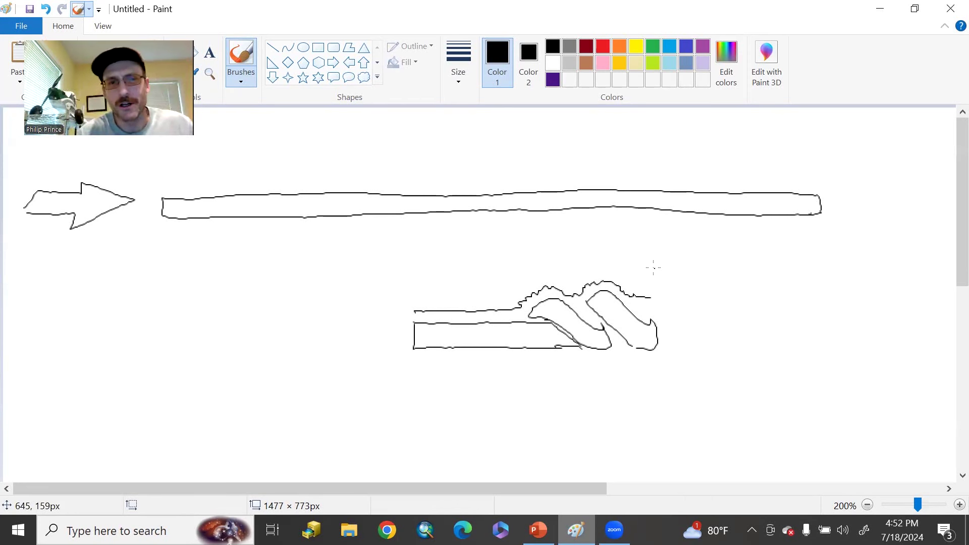
- Brush a slanted top edge and extra layer lines, then start a new picture from File
{"action": "mouse_move", "coordinate": [496, 233]}
{"action": "left_mouse_down"}
{"action": "mouse_move", "coordinate": [533, 281]}
{"action": "mouse_move", "coordinate": [551, 250]}
{"action": "mouse_move", "coordinate": [549, 262]}
{"action": "mouse_move", "coordinate": [565, 250]}
{"action": "mouse_move", "coordinate": [569, 279]}
{"action": "mouse_move", "coordinate": [615, 252]}
{"action": "left_mouse_up"}
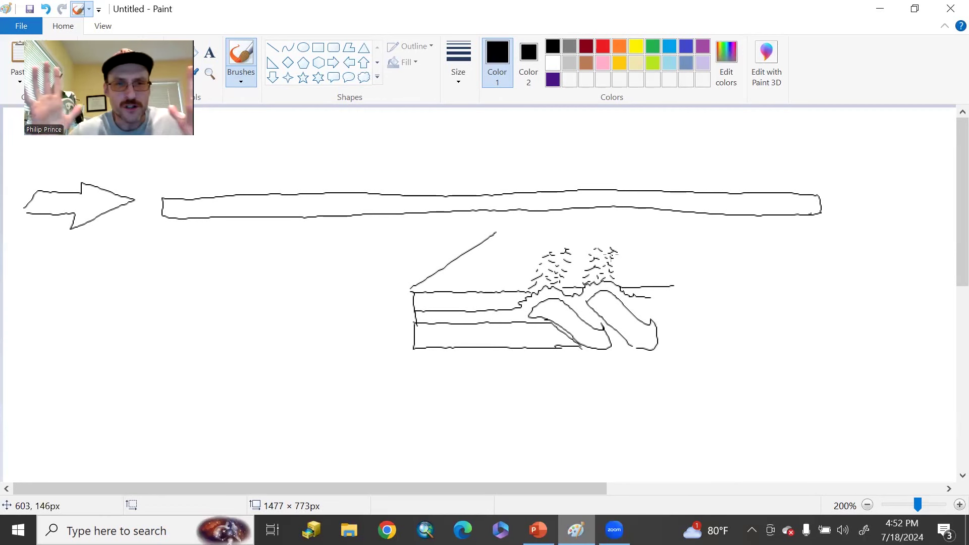
{"action": "key", "text": "ctrl+z"}
{"action": "key", "text": "ctrl+z"}
{"action": "key", "text": "ctrl+z"}
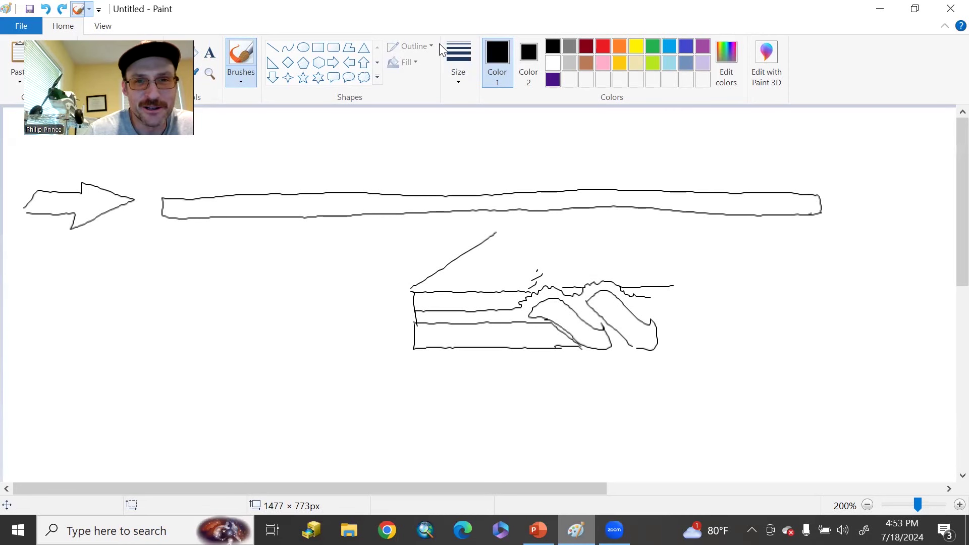
{"action": "left_click", "coordinate": [22, 25]}
- Start a new picture without saving, zoom in, draw the grey rock slabs, and begin the wavy surface line
{"action": "left_click", "coordinate": [16, 50]}
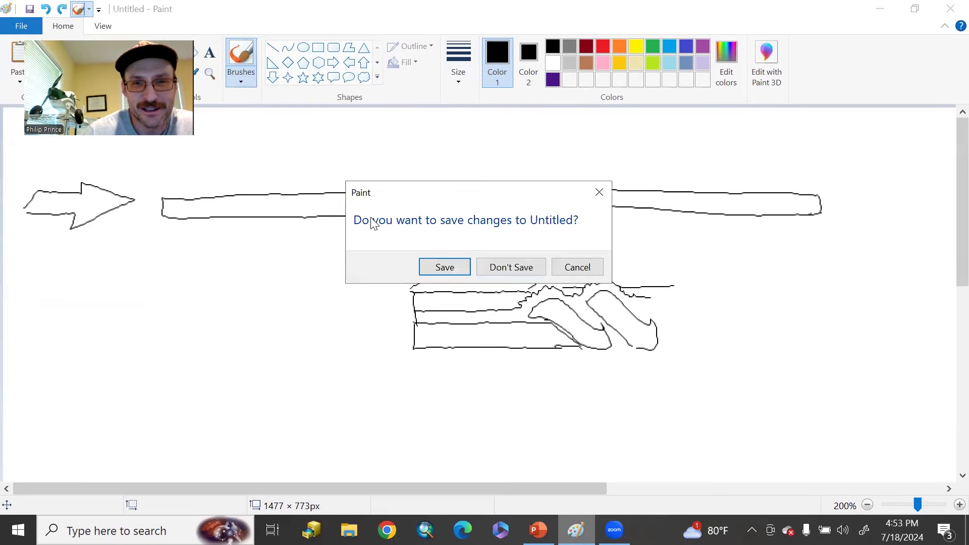
{"action": "left_click", "coordinate": [485, 268]}
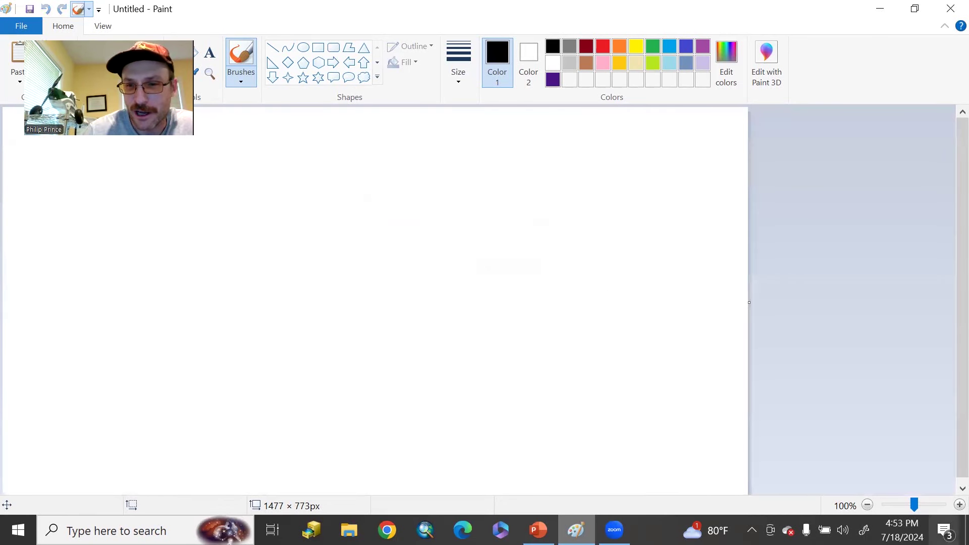
{"action": "left_click", "coordinate": [960, 505]}
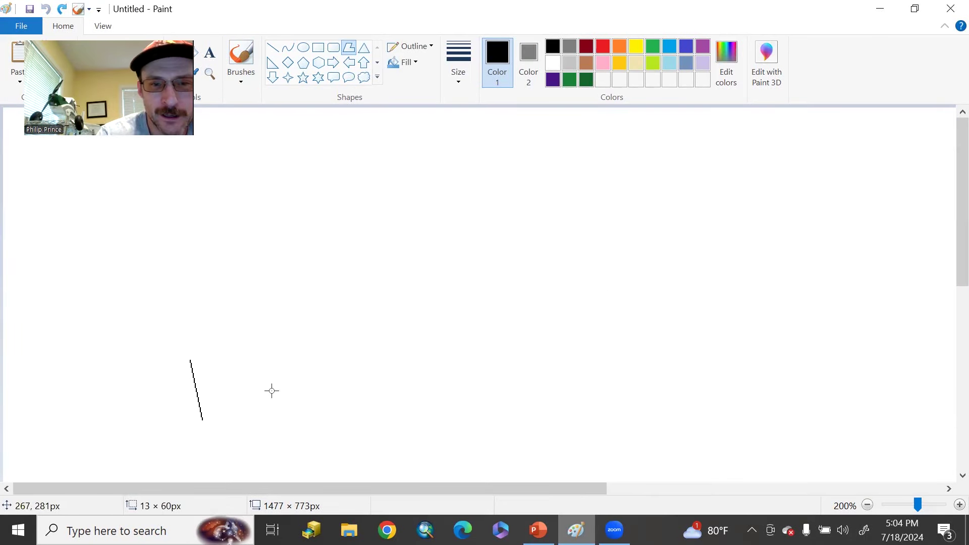
{"action": "left_click", "coordinate": [241, 61]}
{"action": "left_click_drag", "start_coordinate": [180, 315], "coordinate": [189, 348]}
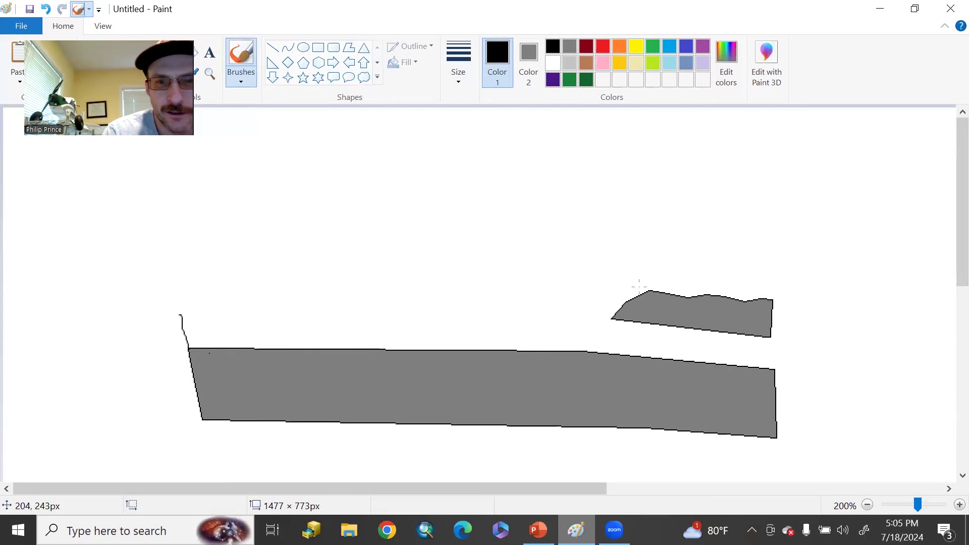
{"action": "mouse_move", "coordinate": [630, 300]}
{"action": "left_mouse_down"}
{"action": "mouse_move", "coordinate": [235, 301]}
{"action": "mouse_move", "coordinate": [200, 291]}
{"action": "mouse_move", "coordinate": [175, 300]}
{"action": "mouse_move", "coordinate": [179, 318]}
{"action": "mouse_move", "coordinate": [722, 199]}
{"action": "mouse_move", "coordinate": [747, 225]}
{"action": "mouse_move", "coordinate": [772, 302]}
{"action": "left_mouse_up"}
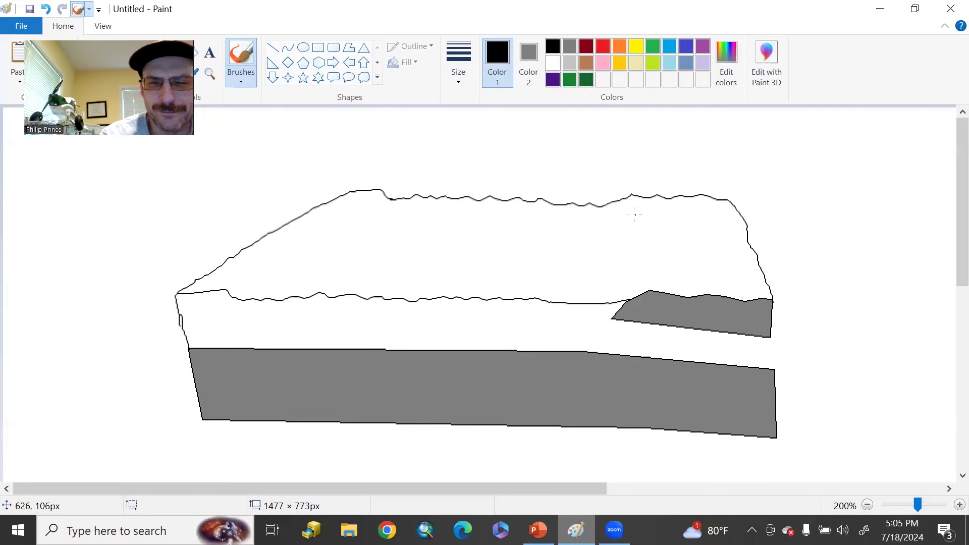
- Choose a thinner line width for the brush
{"action": "left_click", "coordinate": [465, 72]}
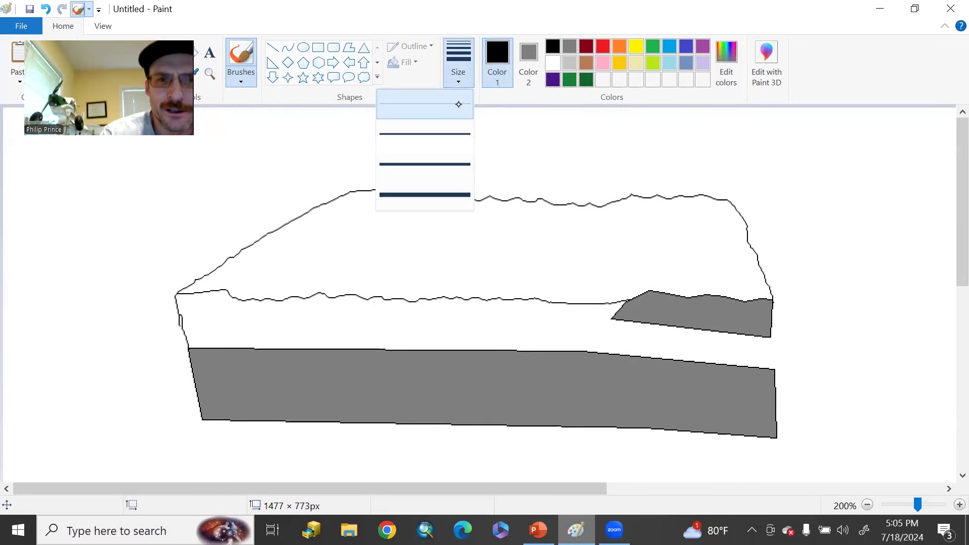
{"action": "left_click", "coordinate": [458, 104]}
- Brush overturned fold loops and thin layer lines, undo the leftmost loop, and add a short left-edge line
{"action": "left_click_drag", "start_coordinate": [272, 318], "coordinate": [771, 356]}
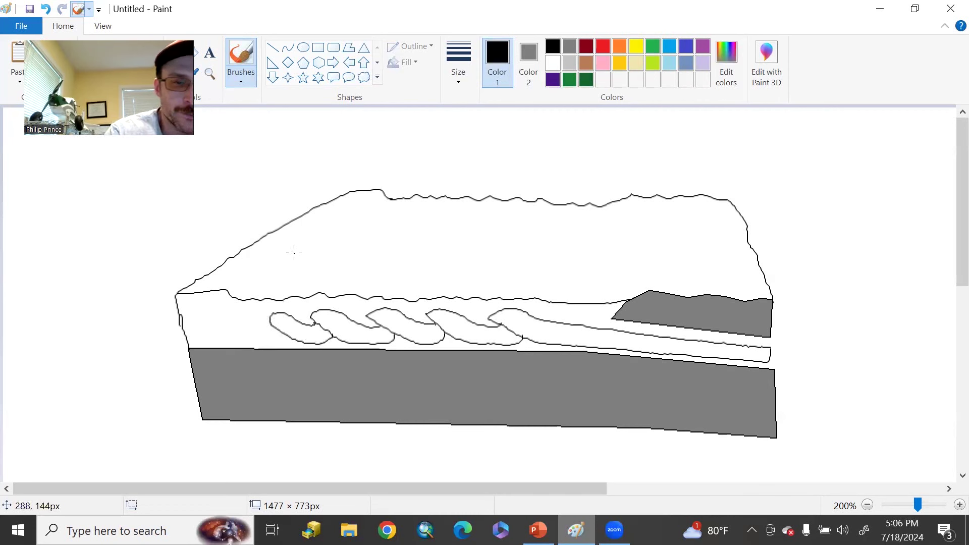
{"action": "key", "text": "ctrl+z"}
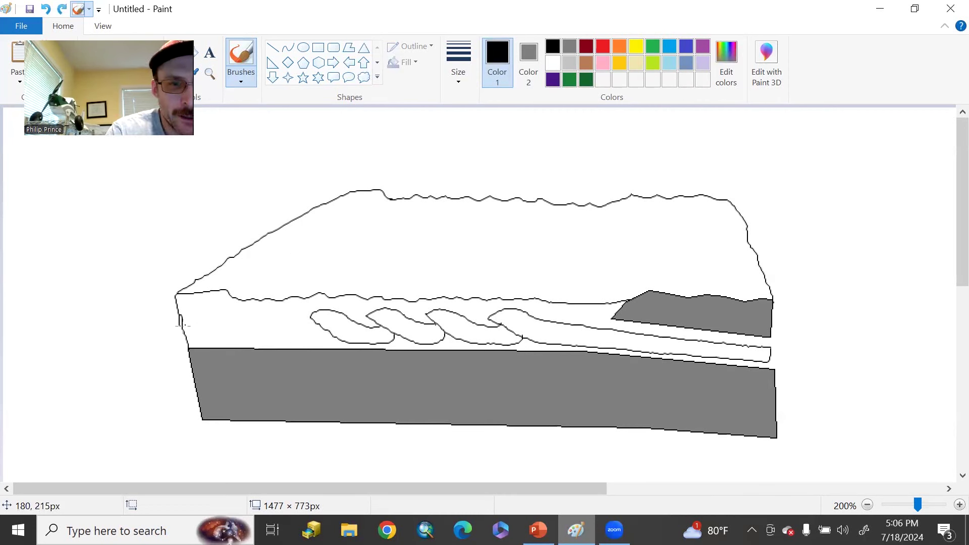
{"action": "left_click_drag", "start_coordinate": [183, 329], "coordinate": [258, 332]}
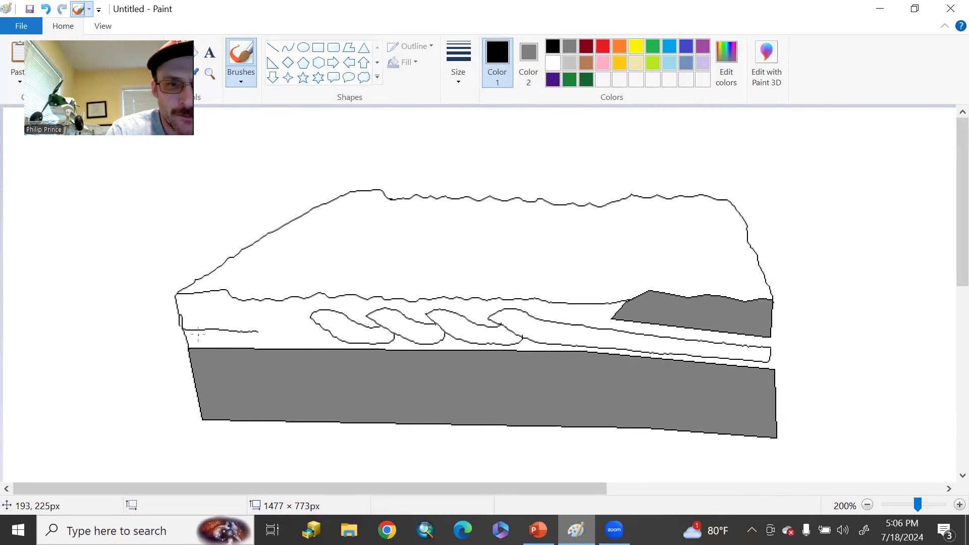
- Add wave-shaped fold lines at the left end and trace a dark red wavy line along the fold tops
{"action": "left_click_drag", "start_coordinate": [237, 316], "coordinate": [265, 339]}
{"action": "left_click", "coordinate": [586, 46]}
{"action": "left_click_drag", "start_coordinate": [182, 318], "coordinate": [242, 302]}
{"action": "left_click_drag", "start_coordinate": [272, 302], "coordinate": [547, 302]}
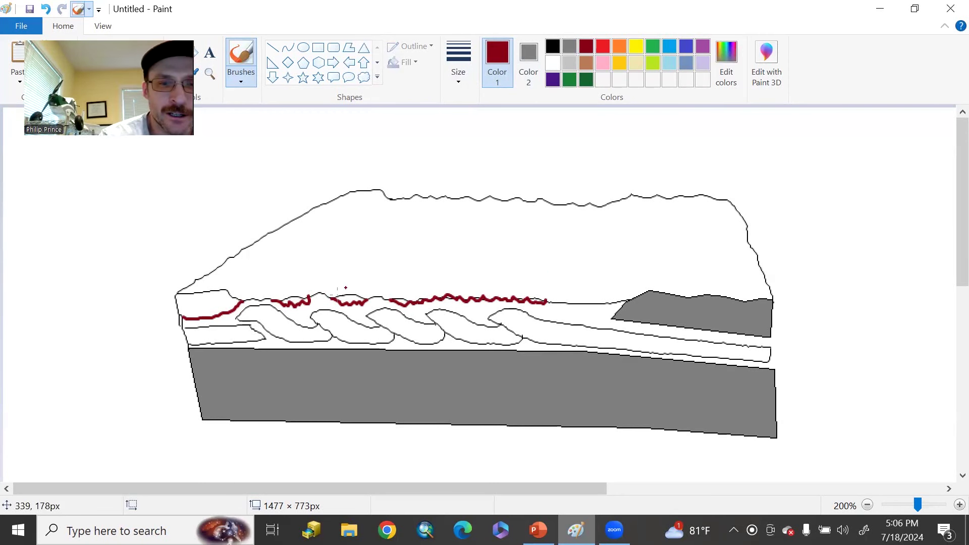
{"action": "left_click", "coordinate": [349, 47]}
{"action": "left_click", "coordinate": [726, 60]}
{"action": "left_click", "coordinate": [528, 60]}
{"action": "left_click", "coordinate": [603, 79]}
{"action": "left_click", "coordinate": [409, 62]}
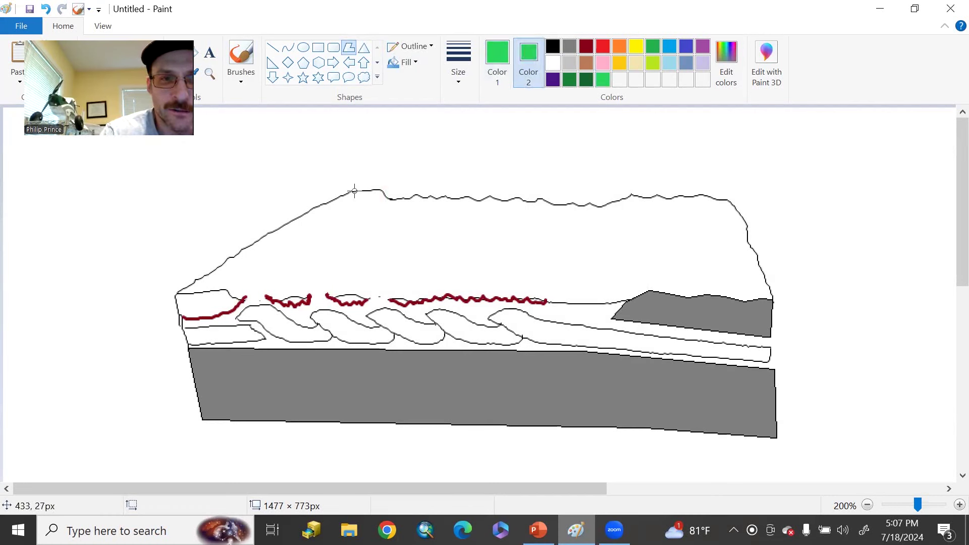
{"action": "left_click_drag", "start_coordinate": [354, 191], "coordinate": [298, 219]}
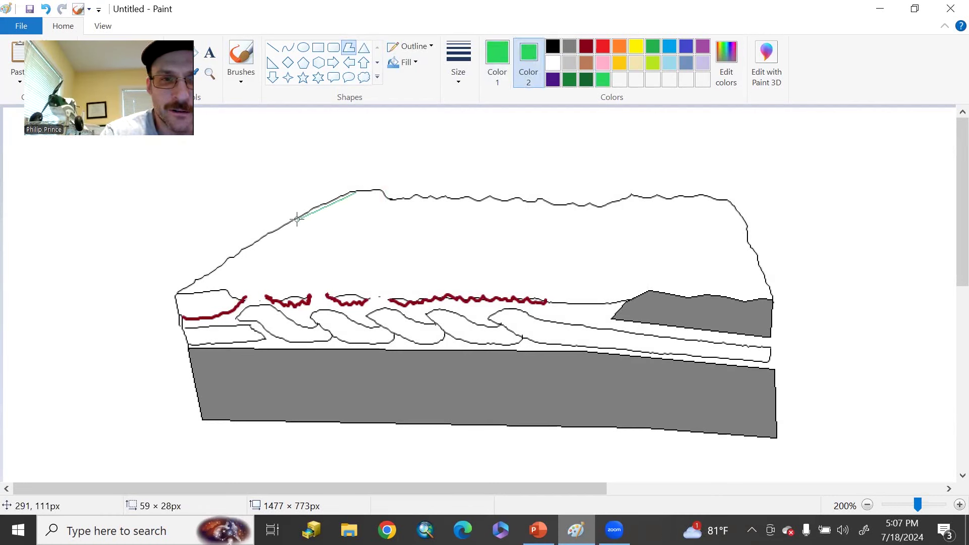
- Fill the left slope and the area around the ridge peak with green polygon wedges
{"action": "left_click", "coordinate": [183, 290]}
{"action": "left_click", "coordinate": [230, 290]}
{"action": "left_click", "coordinate": [235, 297]}
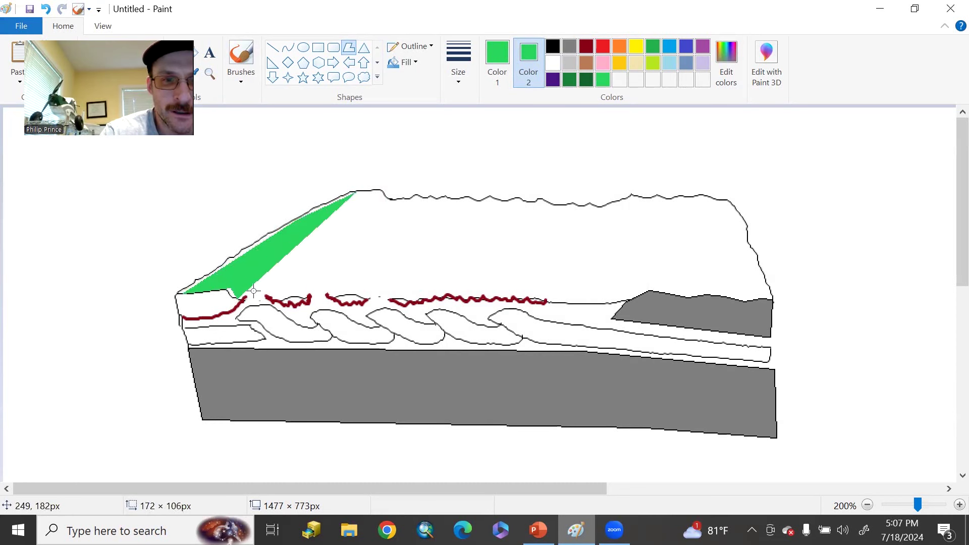
{"action": "left_click", "coordinate": [257, 295]}
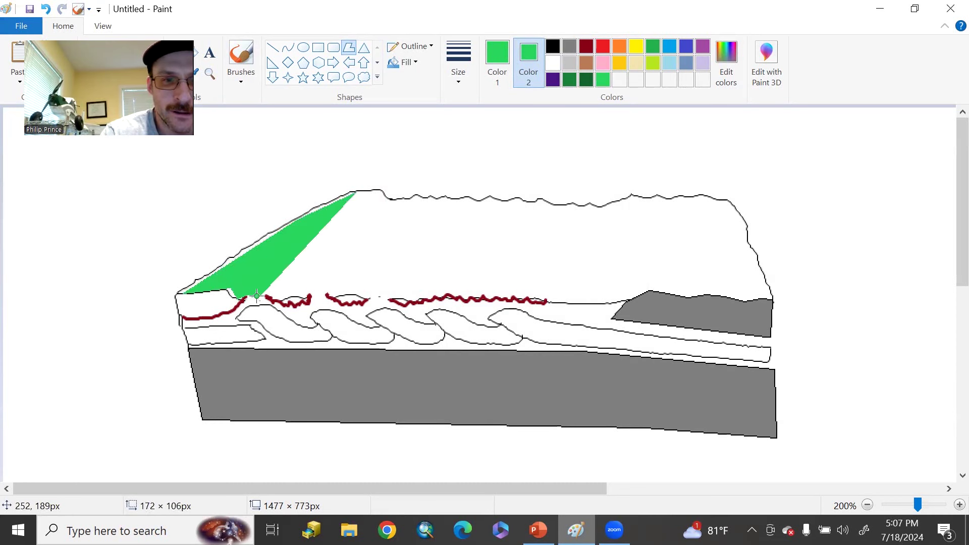
{"action": "left_click", "coordinate": [272, 292]}
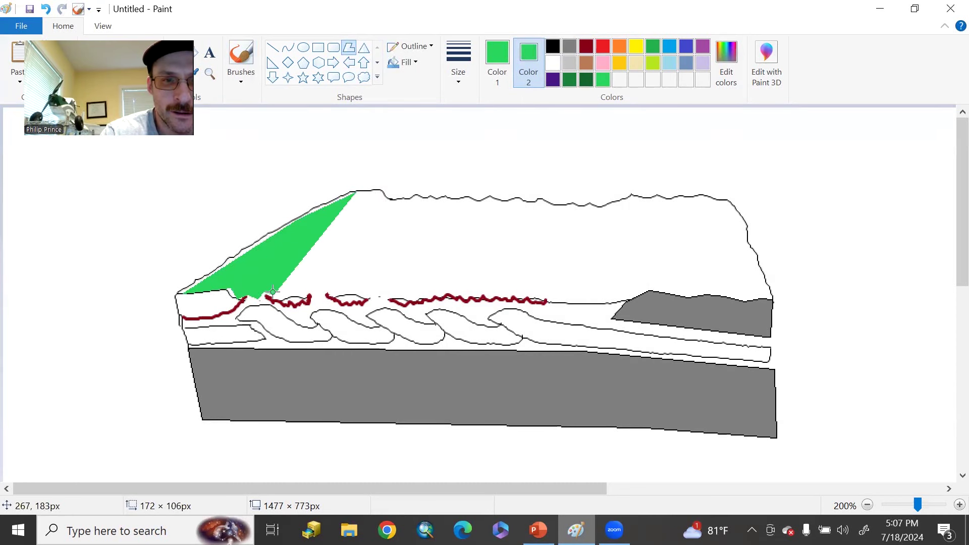
{"action": "left_click", "coordinate": [303, 299]}
{"action": "left_click_drag", "start_coordinate": [359, 193], "coordinate": [419, 299]}
{"action": "left_click", "coordinate": [439, 242]}
{"action": "left_click_drag", "start_coordinate": [371, 194], "coordinate": [470, 274]}
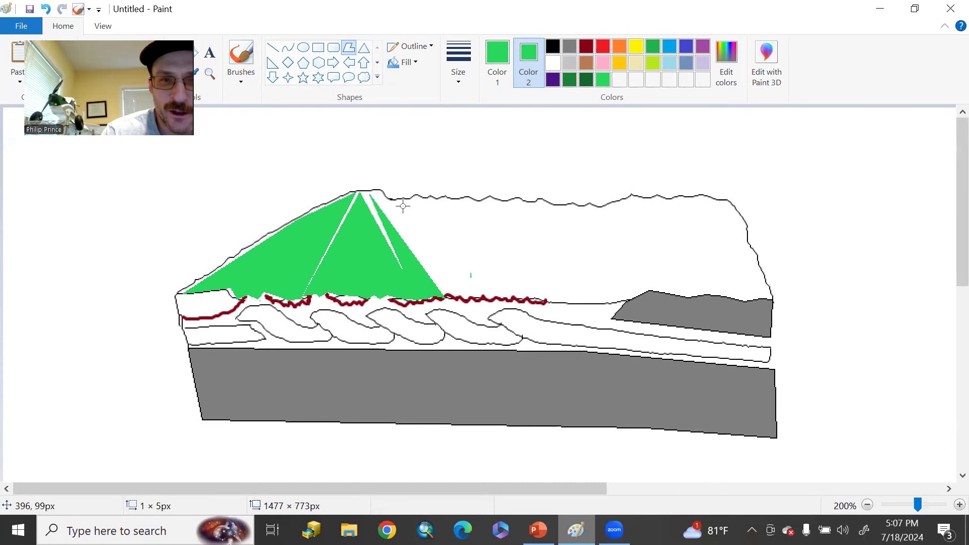
{"action": "left_click_drag", "start_coordinate": [403, 206], "coordinate": [476, 295]}
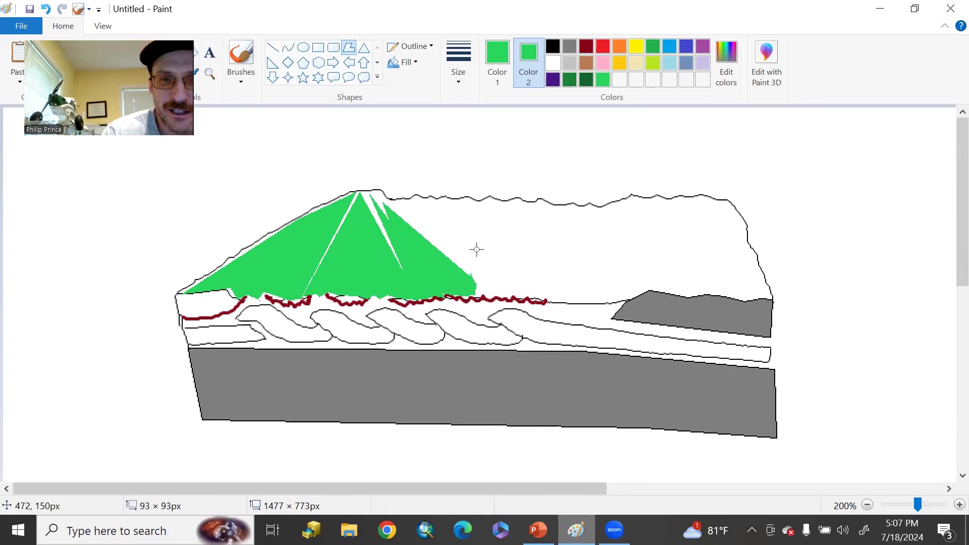
{"action": "mouse_move", "coordinate": [476, 250]}
{"action": "left_mouse_down"}
{"action": "mouse_move", "coordinate": [499, 217]}
{"action": "mouse_move", "coordinate": [468, 212]}
{"action": "mouse_move", "coordinate": [479, 211]}
{"action": "left_mouse_up"}
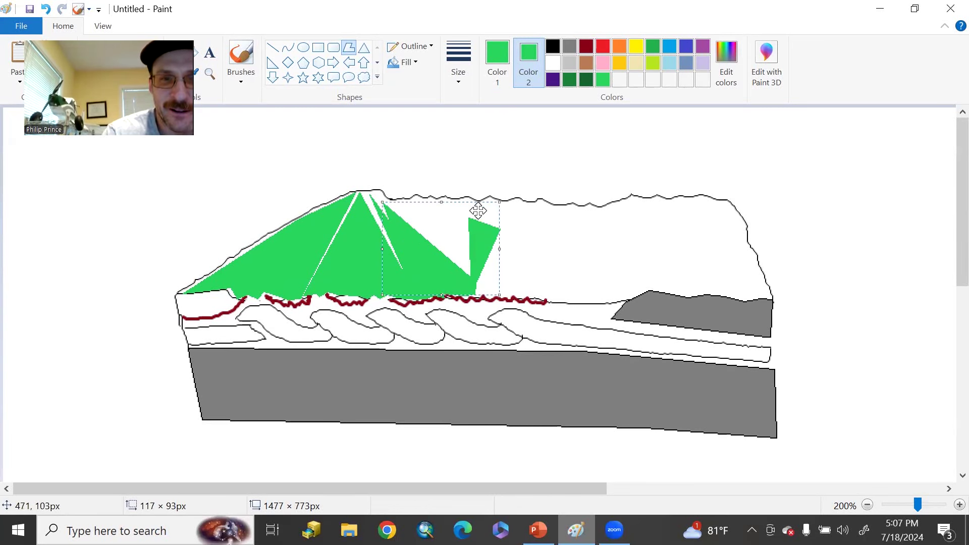
- Fill the right part of the surface with a large green polygon traced along the ridged top edge
{"action": "left_click_drag", "start_coordinate": [476, 296], "coordinate": [612, 305]}
{"action": "left_click", "coordinate": [651, 292]}
{"action": "left_click", "coordinate": [773, 299]}
{"action": "left_click", "coordinate": [745, 230]}
{"action": "left_click", "coordinate": [727, 201]}
{"action": "left_click", "coordinate": [679, 196]}
{"action": "left_click", "coordinate": [649, 197]}
{"action": "left_click", "coordinate": [630, 199]}
{"action": "left_click", "coordinate": [606, 204]}
{"action": "left_click", "coordinate": [581, 209]}
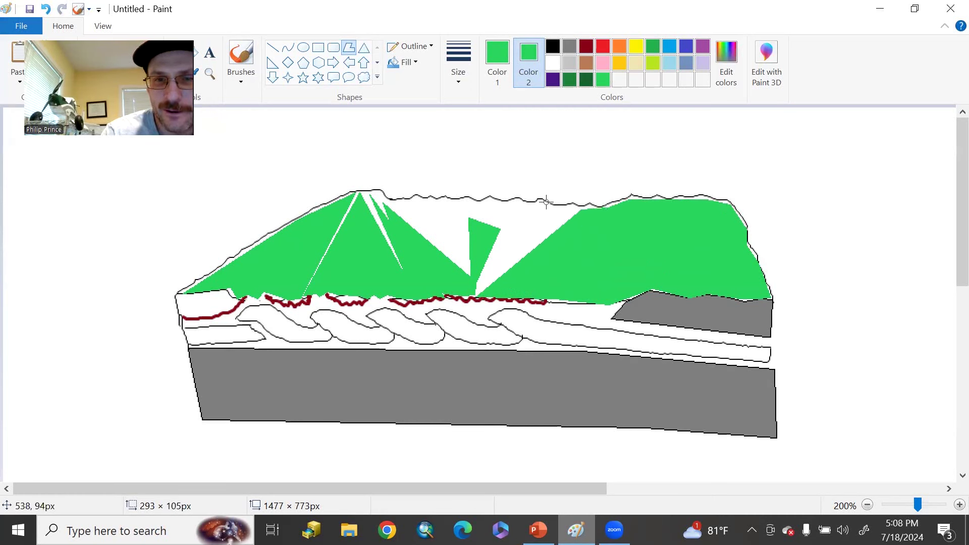
{"action": "left_click", "coordinate": [546, 202]}
{"action": "left_click", "coordinate": [528, 201]}
{"action": "left_click", "coordinate": [514, 198]}
{"action": "left_click", "coordinate": [498, 201]}
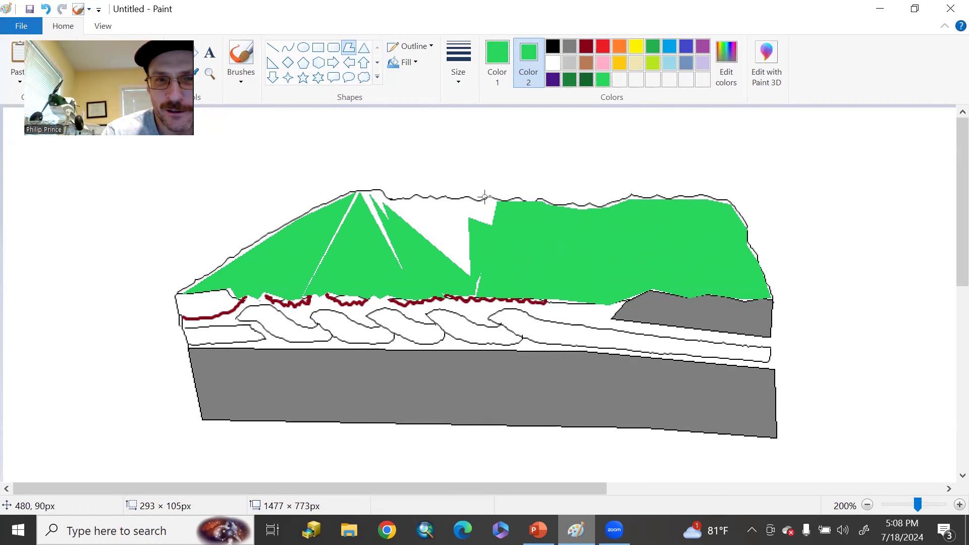
{"action": "left_click", "coordinate": [467, 198]}
{"action": "left_click", "coordinate": [455, 197]}
{"action": "left_click", "coordinate": [438, 197]}
{"action": "left_click", "coordinate": [422, 197]}
{"action": "left_click", "coordinate": [407, 196]}
{"action": "left_click", "coordinate": [397, 199]}
{"action": "left_click", "coordinate": [388, 203]}
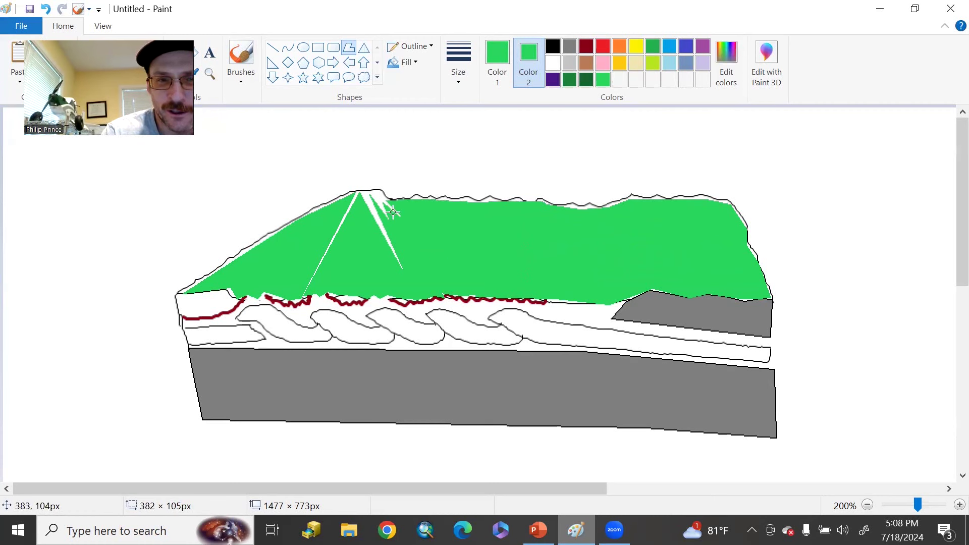
{"action": "double_click", "coordinate": [445, 247]}
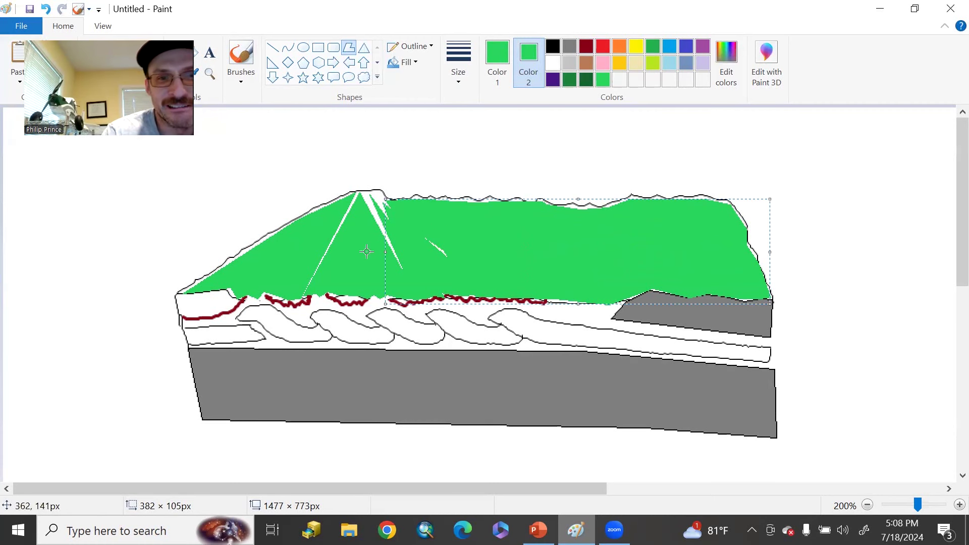
- Cover the white streaks around the peak and down the left slope with a green patch
{"action": "left_click_drag", "start_coordinate": [461, 241], "coordinate": [410, 223]}
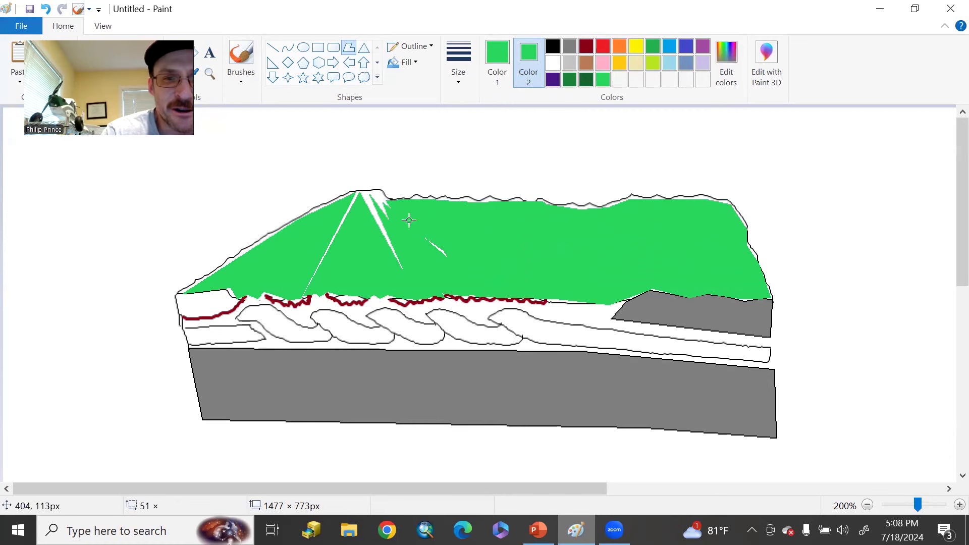
{"action": "left_click", "coordinate": [380, 194]}
{"action": "left_click", "coordinate": [359, 193]}
{"action": "left_click", "coordinate": [329, 223]}
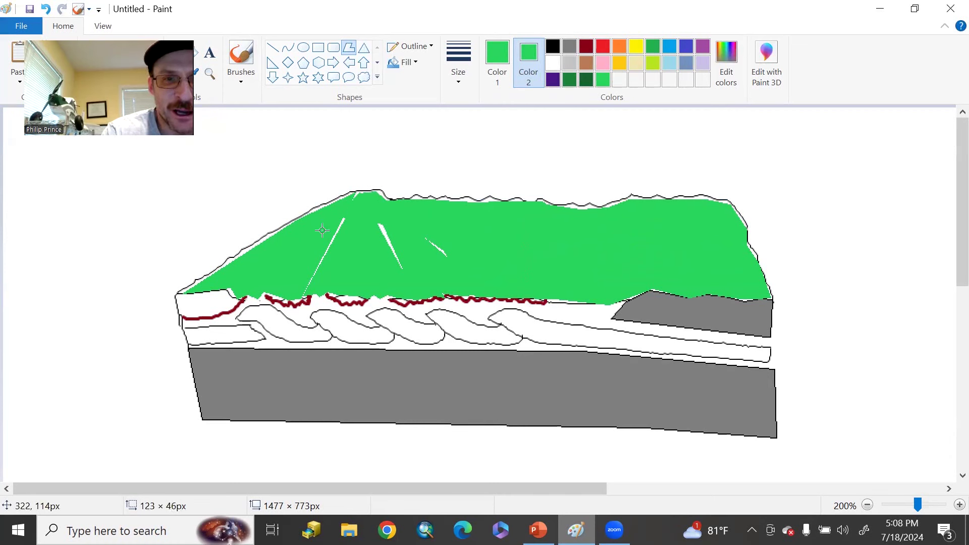
{"action": "left_click", "coordinate": [306, 272]}
{"action": "left_click", "coordinate": [394, 281]}
{"action": "left_click", "coordinate": [461, 240]}
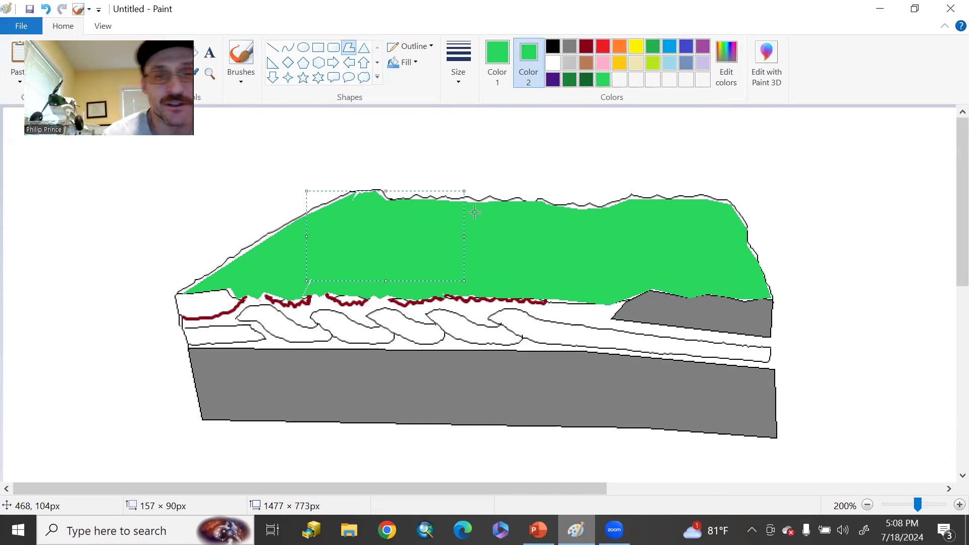
{"action": "left_click", "coordinate": [240, 80]}
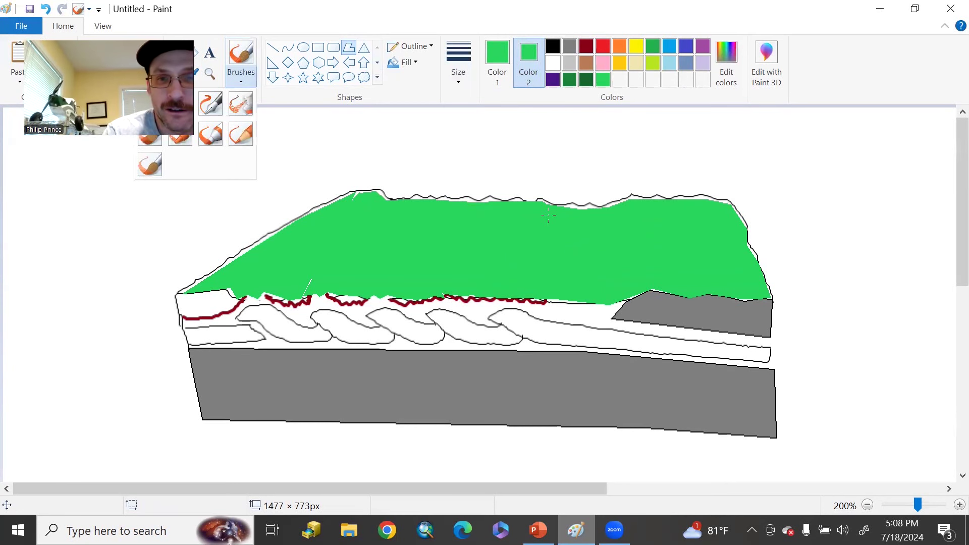
- Brush green over the remaining white gaps on the top-right edge and upper-left slope
{"action": "left_click", "coordinate": [214, 101]}
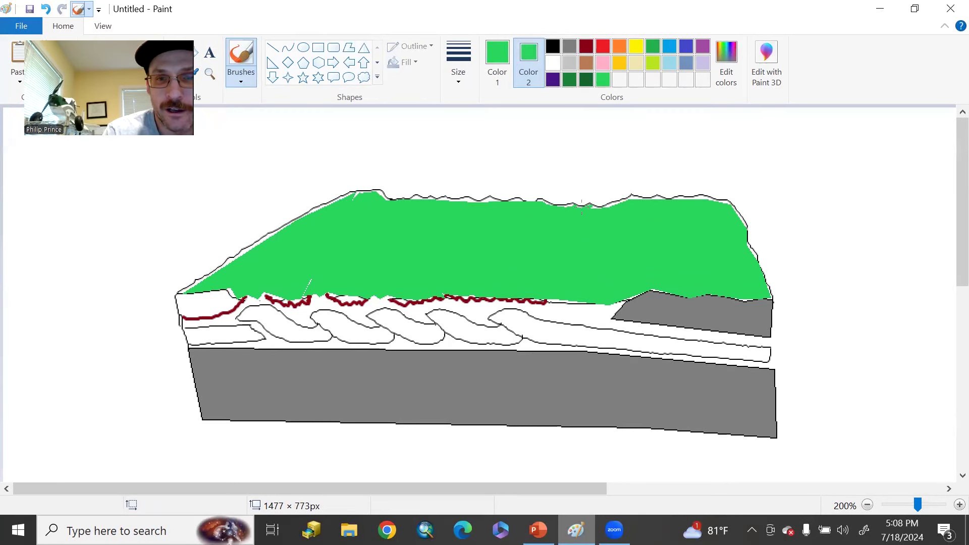
{"action": "left_click_drag", "start_coordinate": [652, 200], "coordinate": [719, 202]}
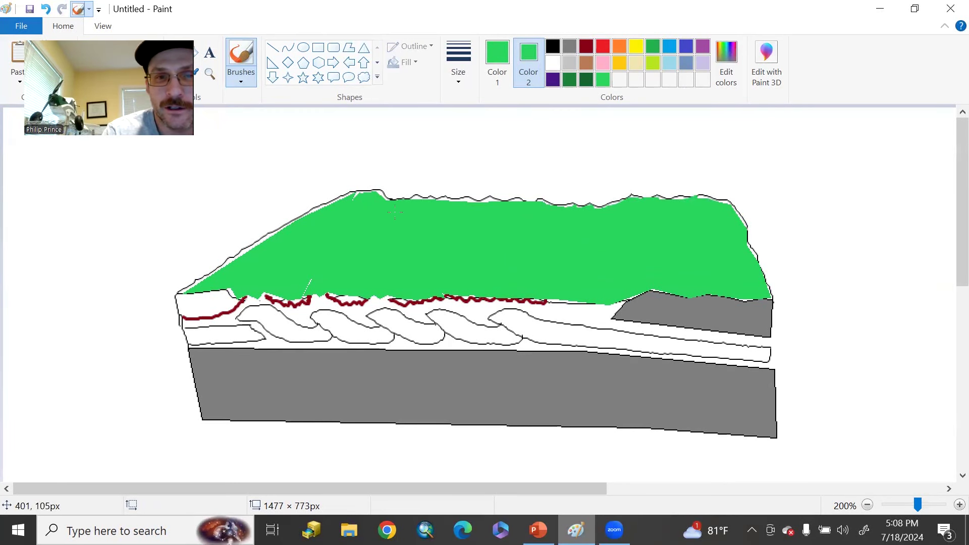
{"action": "left_click_drag", "start_coordinate": [183, 292], "coordinate": [292, 223]}
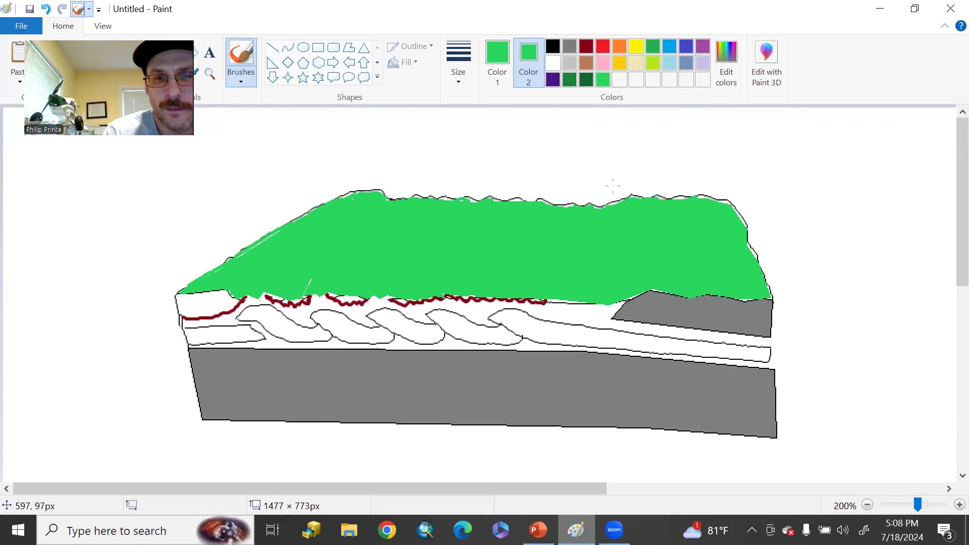
{"action": "left_click", "coordinate": [461, 75]}
- Choose a thicker brush stroke and make dark purple the painting colour
{"action": "left_click", "coordinate": [425, 161]}
{"action": "left_click", "coordinate": [553, 79]}
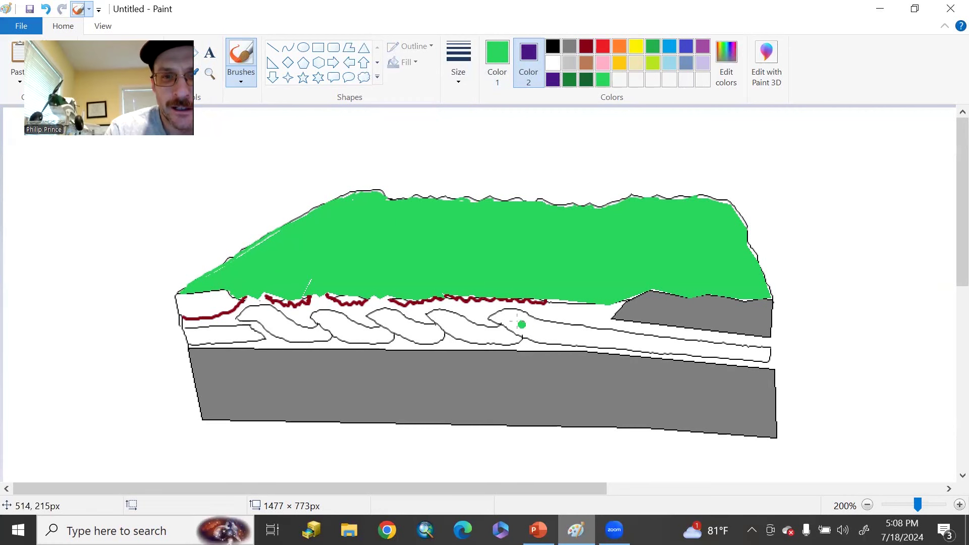
{"action": "left_click", "coordinate": [497, 60]}
{"action": "left_click", "coordinate": [553, 79]}
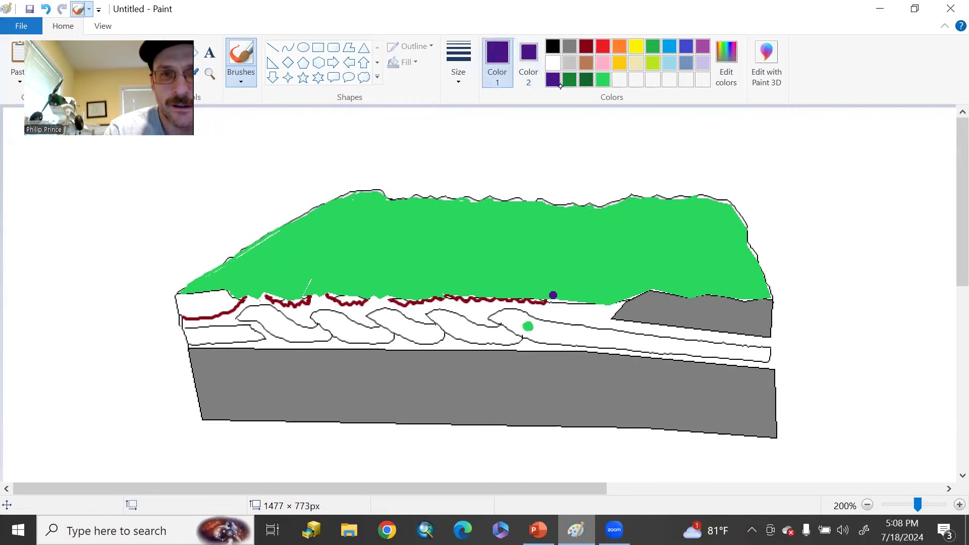
- Paint the white folded strip purple from the right edge to the lower-left end
{"action": "mouse_move", "coordinate": [512, 323]}
{"action": "left_mouse_down"}
{"action": "mouse_move", "coordinate": [491, 316]}
{"action": "mouse_move", "coordinate": [536, 336]}
{"action": "mouse_move", "coordinate": [507, 317]}
{"action": "mouse_move", "coordinate": [770, 359]}
{"action": "mouse_move", "coordinate": [536, 337]}
{"action": "mouse_move", "coordinate": [519, 327]}
{"action": "mouse_move", "coordinate": [763, 358]}
{"action": "left_mouse_up"}
{"action": "mouse_move", "coordinate": [536, 302]}
{"action": "left_mouse_down"}
{"action": "mouse_move", "coordinate": [614, 308]}
{"action": "mouse_move", "coordinate": [568, 306]}
{"action": "left_mouse_up"}
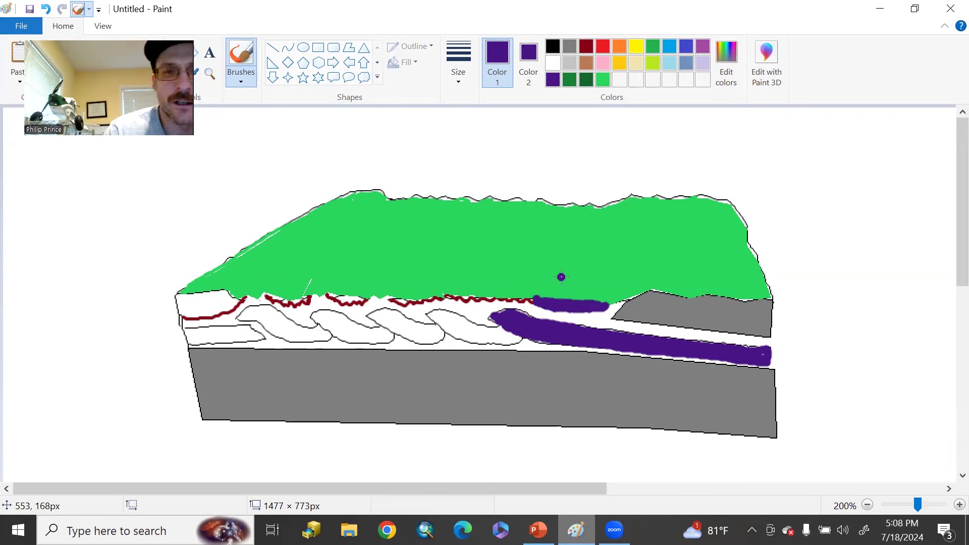
{"action": "left_click", "coordinate": [565, 228]}
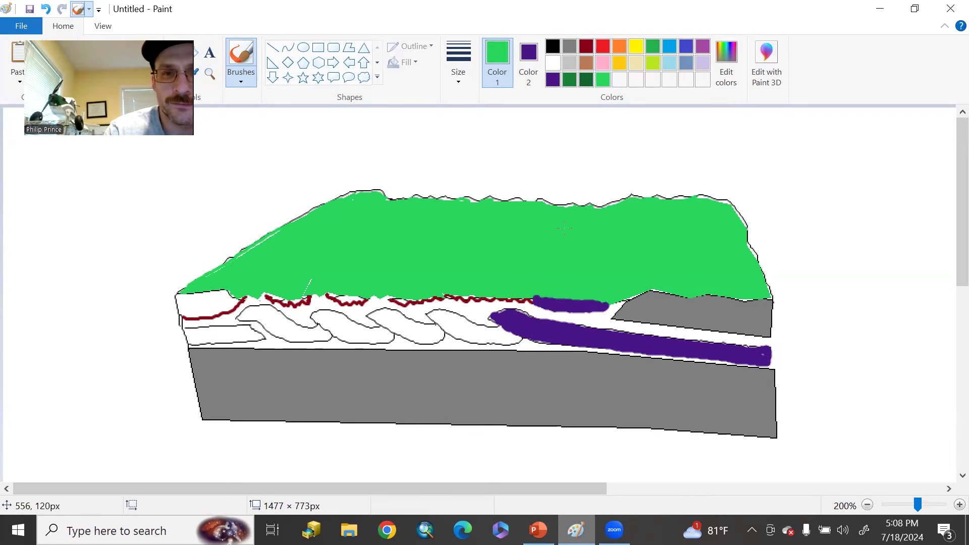
{"action": "left_click", "coordinate": [552, 80]}
{"action": "mouse_move", "coordinate": [505, 323]}
{"action": "left_mouse_down"}
{"action": "mouse_move", "coordinate": [437, 313]}
{"action": "mouse_move", "coordinate": [492, 323]}
{"action": "left_mouse_up"}
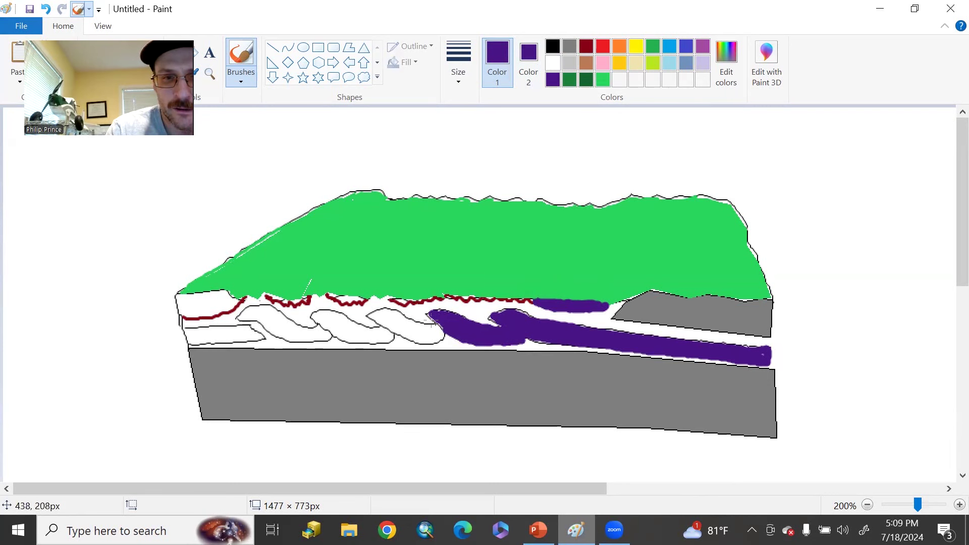
{"action": "mouse_move", "coordinate": [371, 316]}
{"action": "left_mouse_down"}
{"action": "mouse_move", "coordinate": [400, 315]}
{"action": "mouse_move", "coordinate": [439, 336]}
{"action": "mouse_move", "coordinate": [378, 321]}
{"action": "mouse_move", "coordinate": [421, 336]}
{"action": "mouse_move", "coordinate": [394, 328]}
{"action": "mouse_move", "coordinate": [392, 313]}
{"action": "mouse_move", "coordinate": [434, 328]}
{"action": "left_mouse_up"}
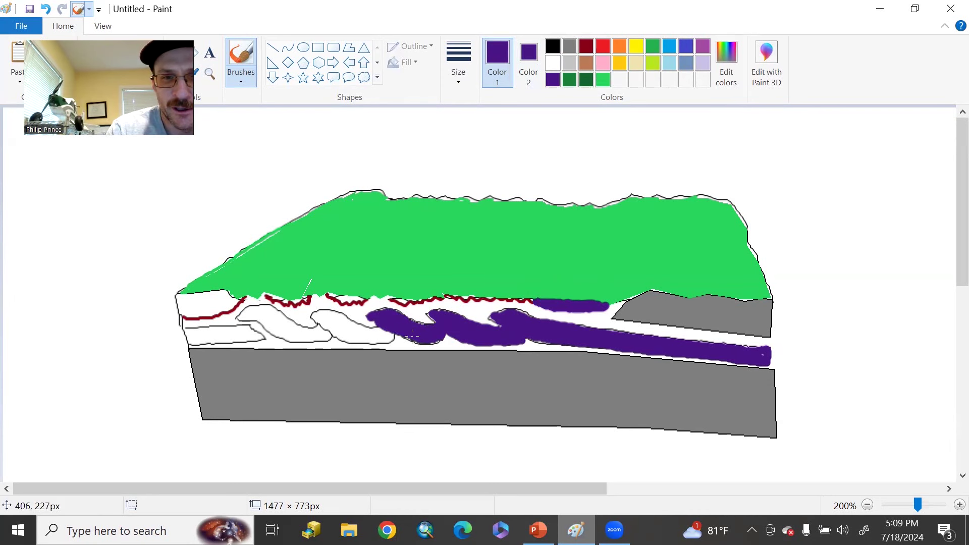
{"action": "mouse_move", "coordinate": [312, 315]}
{"action": "left_mouse_down"}
{"action": "mouse_move", "coordinate": [359, 335]}
{"action": "mouse_move", "coordinate": [382, 331]}
{"action": "mouse_move", "coordinate": [324, 324]}
{"action": "left_mouse_up"}
{"action": "mouse_move", "coordinate": [255, 310]}
{"action": "left_mouse_down"}
{"action": "mouse_move", "coordinate": [244, 318]}
{"action": "mouse_move", "coordinate": [273, 314]}
{"action": "mouse_move", "coordinate": [326, 336]}
{"action": "mouse_move", "coordinate": [246, 327]}
{"action": "mouse_move", "coordinate": [301, 338]}
{"action": "left_mouse_up"}
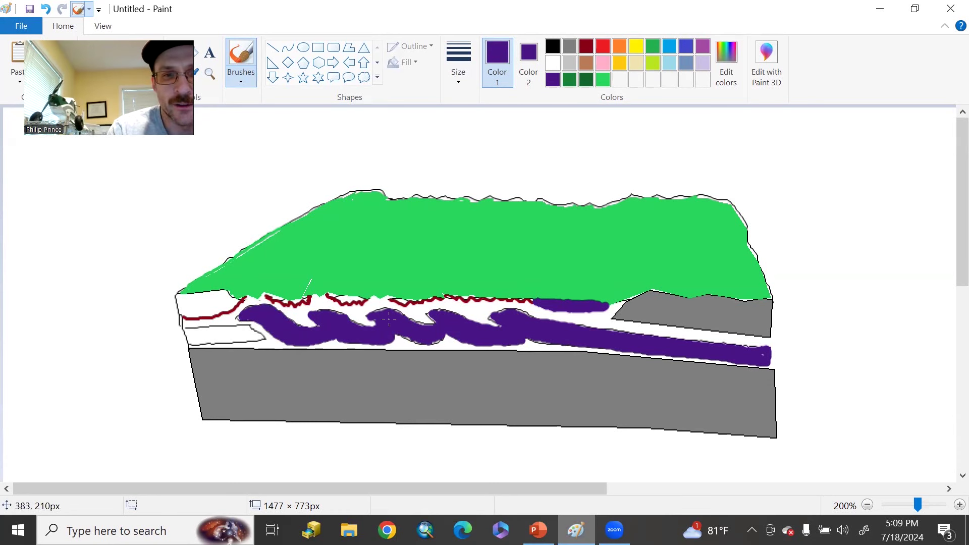
{"action": "mouse_move", "coordinate": [270, 334]}
{"action": "left_mouse_down"}
{"action": "mouse_move", "coordinate": [192, 341]}
{"action": "mouse_move", "coordinate": [262, 335]}
{"action": "mouse_move", "coordinate": [198, 330]}
{"action": "left_mouse_up"}
- Dab purple at the strip's left end, then draw black ridge marks and a left-edge line
{"action": "left_click", "coordinate": [197, 315]}
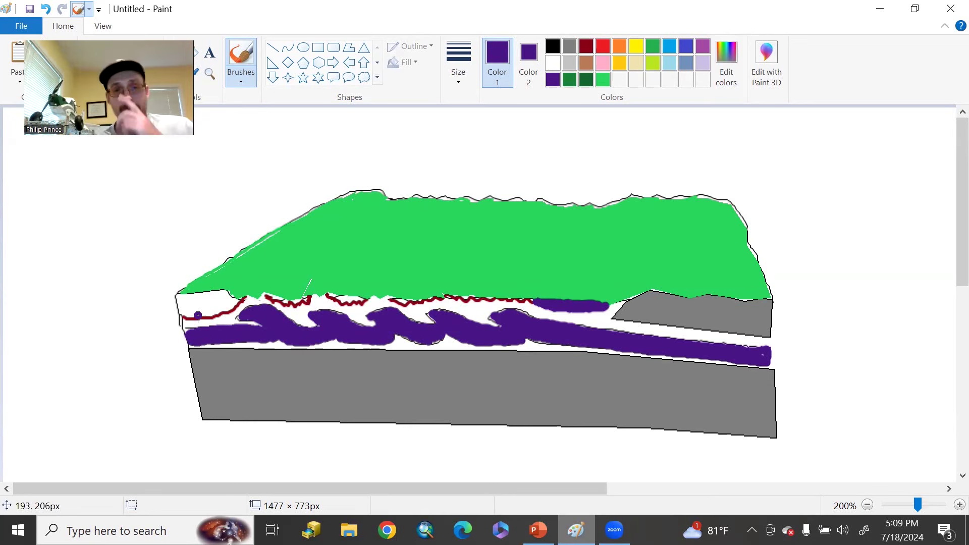
{"action": "left_click", "coordinate": [553, 46]}
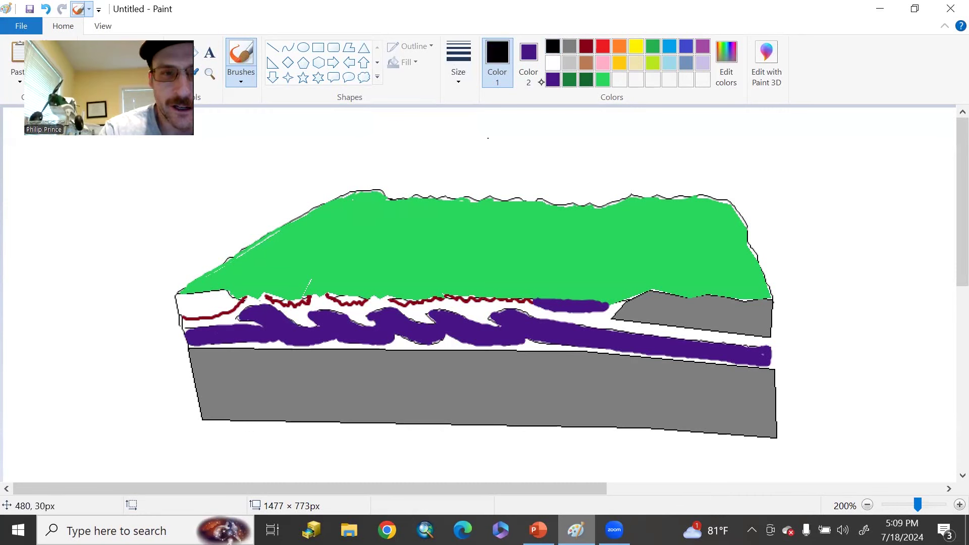
{"action": "mouse_move", "coordinate": [231, 282]}
{"action": "left_mouse_down"}
{"action": "mouse_move", "coordinate": [278, 239]}
{"action": "mouse_move", "coordinate": [375, 194]}
{"action": "left_mouse_up"}
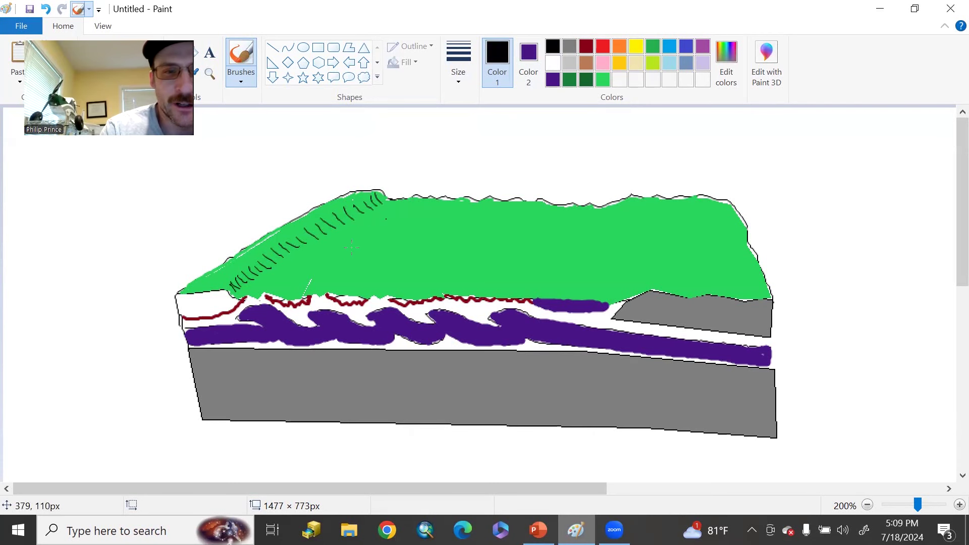
{"action": "left_click_drag", "start_coordinate": [188, 306], "coordinate": [227, 299]}
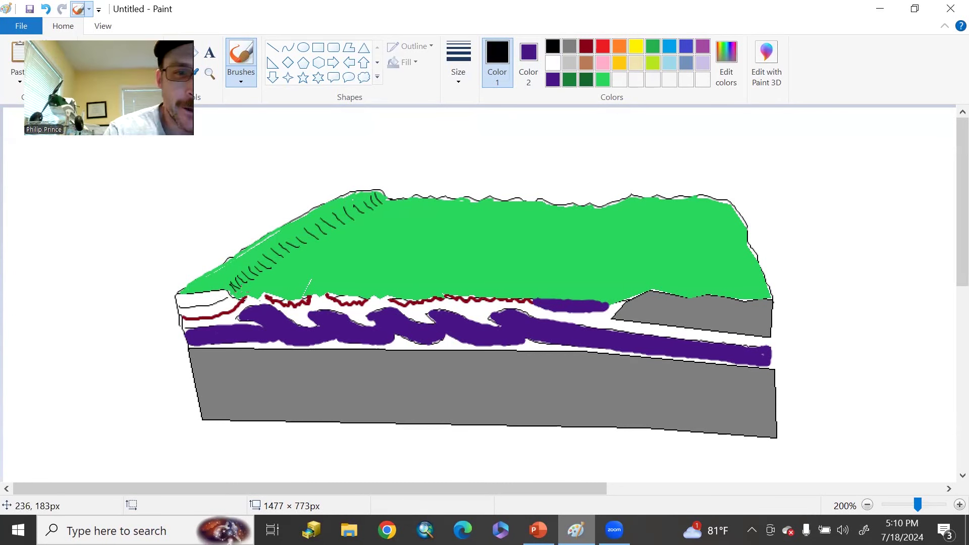
- Brush short black hatch strokes across the green slope
{"action": "left_click_drag", "start_coordinate": [274, 271], "coordinate": [252, 283]}
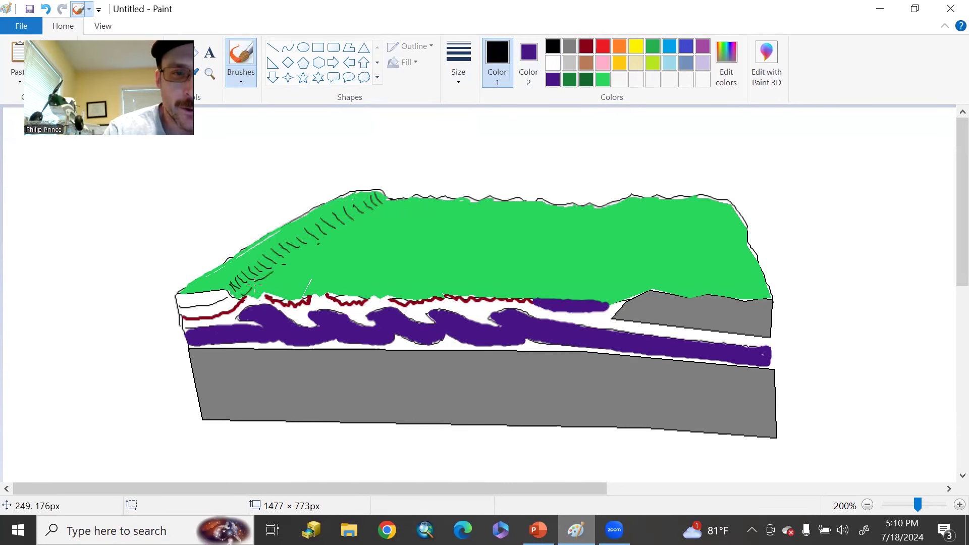
{"action": "mouse_move", "coordinate": [337, 247]}
{"action": "left_mouse_down"}
{"action": "mouse_move", "coordinate": [305, 277]}
{"action": "mouse_move", "coordinate": [301, 295]}
{"action": "mouse_move", "coordinate": [306, 286]}
{"action": "left_mouse_up"}
{"action": "mouse_move", "coordinate": [355, 254]}
{"action": "left_mouse_down"}
{"action": "mouse_move", "coordinate": [343, 256]}
{"action": "mouse_move", "coordinate": [329, 289]}
{"action": "mouse_move", "coordinate": [340, 273]}
{"action": "left_mouse_up"}
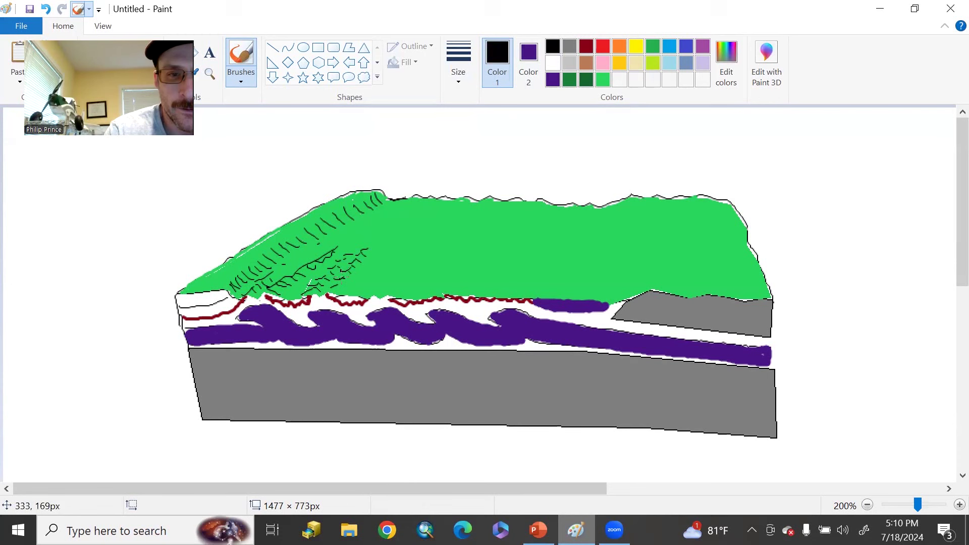
{"action": "left_click_drag", "start_coordinate": [348, 284], "coordinate": [341, 292]}
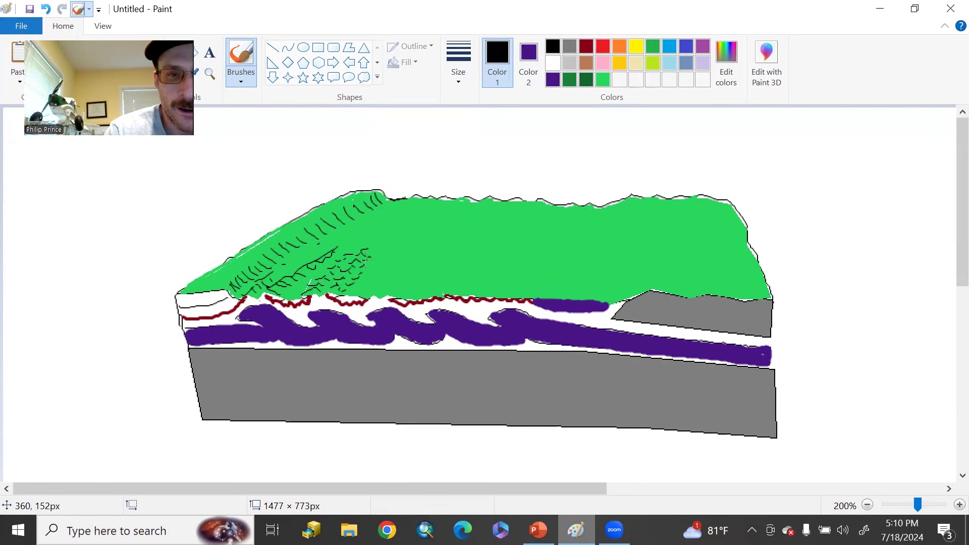
{"action": "left_click_drag", "start_coordinate": [373, 255], "coordinate": [364, 267]}
{"action": "mouse_move", "coordinate": [364, 272]}
{"action": "left_mouse_down"}
{"action": "mouse_move", "coordinate": [357, 280]}
{"action": "mouse_move", "coordinate": [366, 295]}
{"action": "left_mouse_up"}
- Continue the black hatching across the slope and add tree shapes on the middle surface
{"action": "mouse_move", "coordinate": [381, 276]}
{"action": "left_mouse_down"}
{"action": "mouse_move", "coordinate": [369, 286]}
{"action": "mouse_move", "coordinate": [373, 278]}
{"action": "left_mouse_up"}
{"action": "mouse_move", "coordinate": [389, 263]}
{"action": "left_mouse_down"}
{"action": "mouse_move", "coordinate": [377, 272]}
{"action": "mouse_move", "coordinate": [404, 234]}
{"action": "mouse_move", "coordinate": [405, 257]}
{"action": "mouse_move", "coordinate": [417, 245]}
{"action": "mouse_move", "coordinate": [402, 277]}
{"action": "mouse_move", "coordinate": [422, 258]}
{"action": "mouse_move", "coordinate": [410, 296]}
{"action": "mouse_move", "coordinate": [432, 287]}
{"action": "mouse_move", "coordinate": [445, 253]}
{"action": "mouse_move", "coordinate": [444, 294]}
{"action": "mouse_move", "coordinate": [447, 258]}
{"action": "left_mouse_up"}
{"action": "left_click_drag", "start_coordinate": [472, 255], "coordinate": [462, 268]}
{"action": "left_click_drag", "start_coordinate": [486, 247], "coordinate": [474, 262]}
{"action": "mouse_move", "coordinate": [483, 273]}
{"action": "left_mouse_down"}
{"action": "mouse_move", "coordinate": [472, 283]}
{"action": "mouse_move", "coordinate": [490, 298]}
{"action": "mouse_move", "coordinate": [494, 285]}
{"action": "mouse_move", "coordinate": [505, 296]}
{"action": "mouse_move", "coordinate": [518, 268]}
{"action": "mouse_move", "coordinate": [515, 295]}
{"action": "left_mouse_up"}
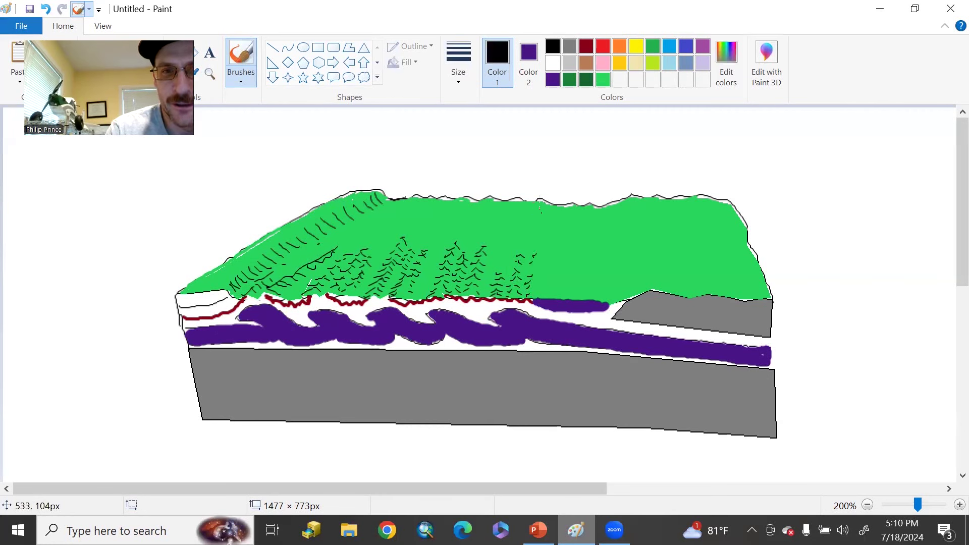
- Draw hatched diagonal branches and strokes near the ridge top
{"action": "left_click_drag", "start_coordinate": [409, 197], "coordinate": [379, 228]}
{"action": "left_click_drag", "start_coordinate": [403, 212], "coordinate": [390, 236]}
{"action": "left_click_drag", "start_coordinate": [440, 200], "coordinate": [414, 225]}
{"action": "left_click_drag", "start_coordinate": [410, 223], "coordinate": [402, 233]}
{"action": "left_click_drag", "start_coordinate": [427, 225], "coordinate": [418, 237]}
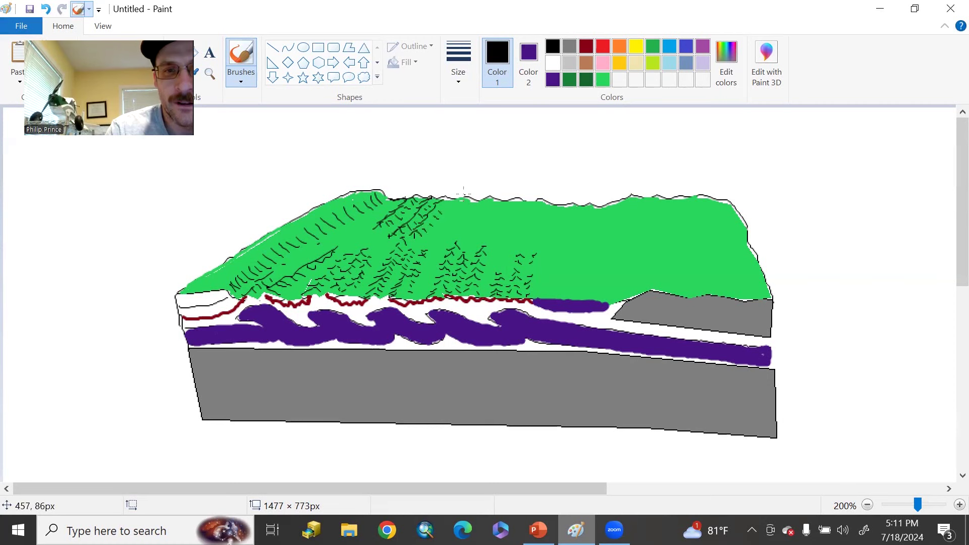
{"action": "mouse_move", "coordinate": [463, 201]}
{"action": "left_mouse_down"}
{"action": "mouse_move", "coordinate": [443, 228]}
{"action": "mouse_move", "coordinate": [458, 217]}
{"action": "mouse_move", "coordinate": [458, 236]}
{"action": "left_mouse_up"}
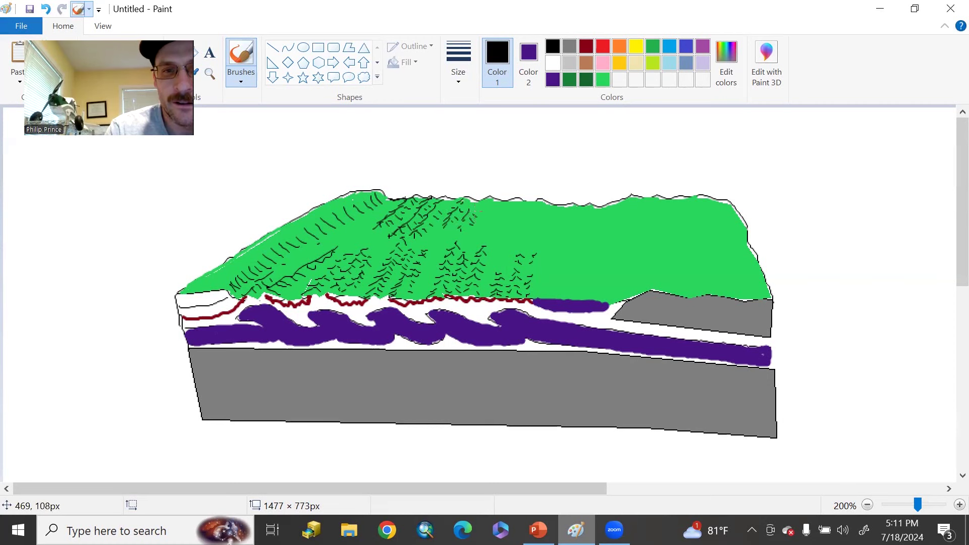
{"action": "left_click_drag", "start_coordinate": [492, 198], "coordinate": [477, 228]}
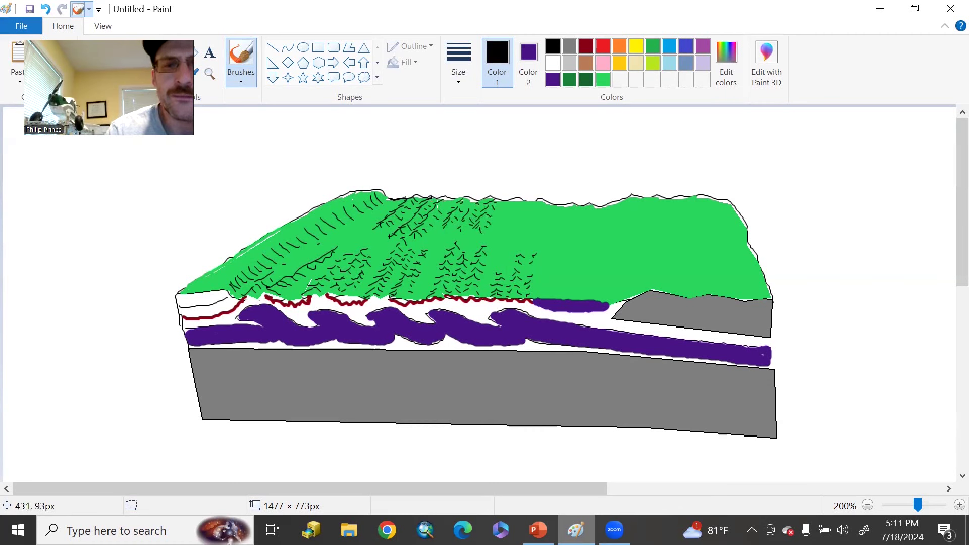
- Add black tree strokes further right, reaching the surface's right end
{"action": "left_click", "coordinate": [603, 79]}
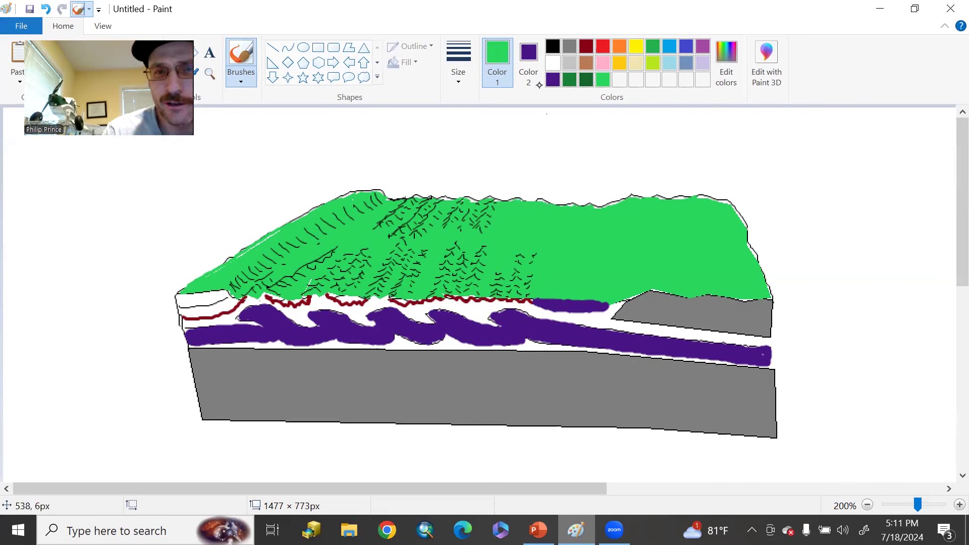
{"action": "left_click", "coordinate": [553, 47]}
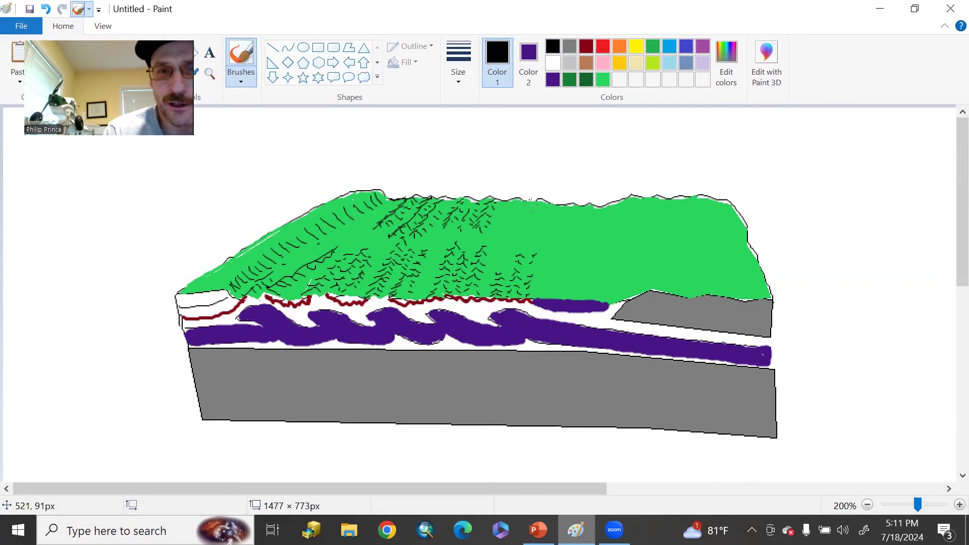
{"action": "left_click_drag", "start_coordinate": [531, 205], "coordinate": [541, 209]}
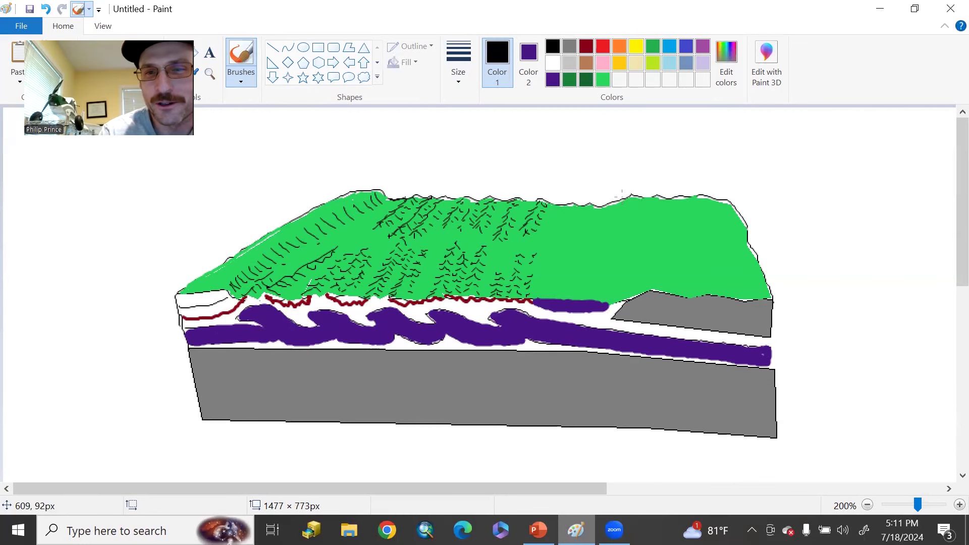
{"action": "mouse_move", "coordinate": [622, 193]}
{"action": "left_mouse_down"}
{"action": "mouse_move", "coordinate": [600, 213]}
{"action": "mouse_move", "coordinate": [609, 222]}
{"action": "mouse_move", "coordinate": [638, 212]}
{"action": "mouse_move", "coordinate": [610, 226]}
{"action": "left_mouse_up"}
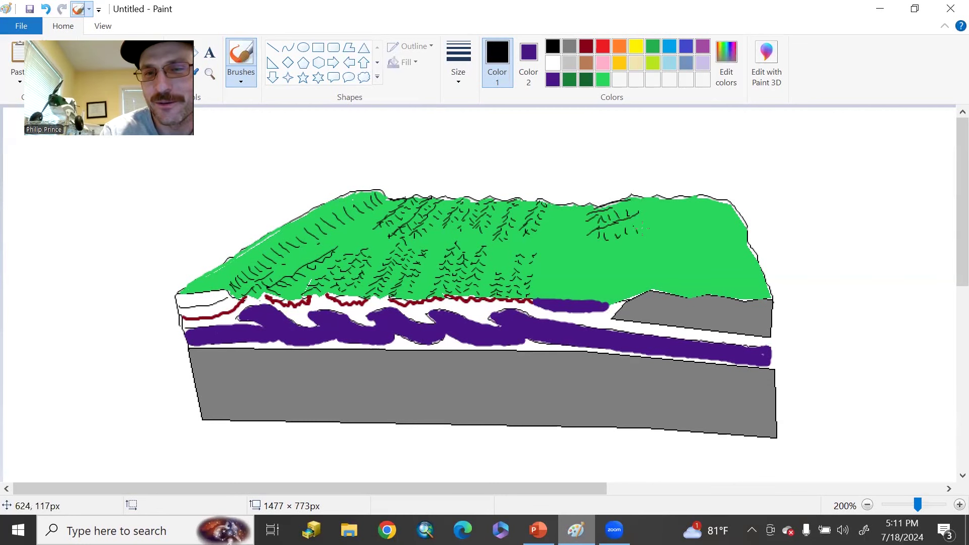
{"action": "left_click", "coordinate": [619, 62]}
{"action": "left_click", "coordinate": [726, 63]}
- Mix a custom orange and paint it into the white gap above the purple folds
{"action": "left_click", "coordinate": [502, 169]}
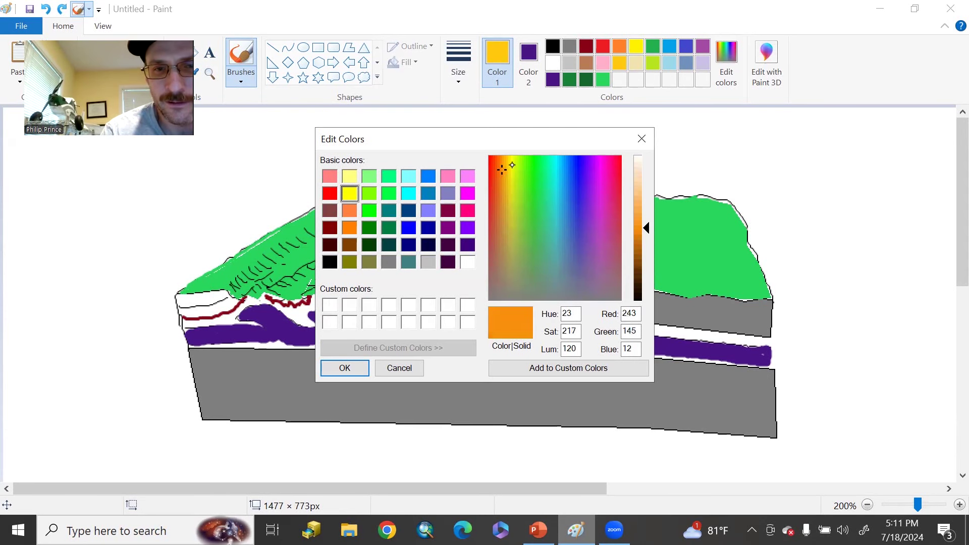
{"action": "left_click", "coordinate": [345, 368]}
{"action": "mouse_move", "coordinate": [464, 310]}
{"action": "left_mouse_down"}
{"action": "mouse_move", "coordinate": [480, 318]}
{"action": "mouse_move", "coordinate": [481, 306]}
{"action": "mouse_move", "coordinate": [524, 310]}
{"action": "mouse_move", "coordinate": [479, 312]}
{"action": "mouse_move", "coordinate": [498, 326]}
{"action": "mouse_move", "coordinate": [527, 305]}
{"action": "mouse_move", "coordinate": [549, 318]}
{"action": "mouse_move", "coordinate": [456, 304]}
{"action": "mouse_move", "coordinate": [471, 303]}
{"action": "left_mouse_up"}
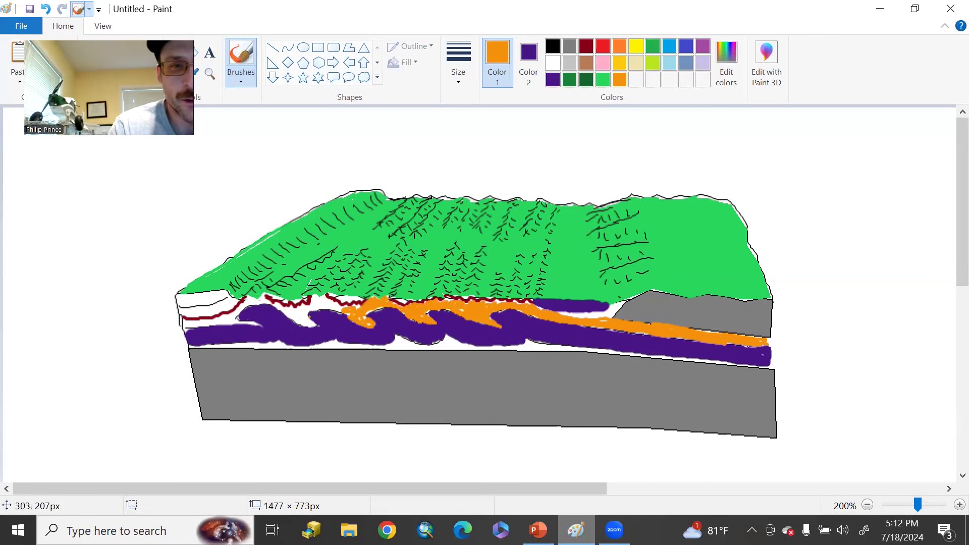
{"action": "left_click_drag", "start_coordinate": [309, 317], "coordinate": [371, 311]}
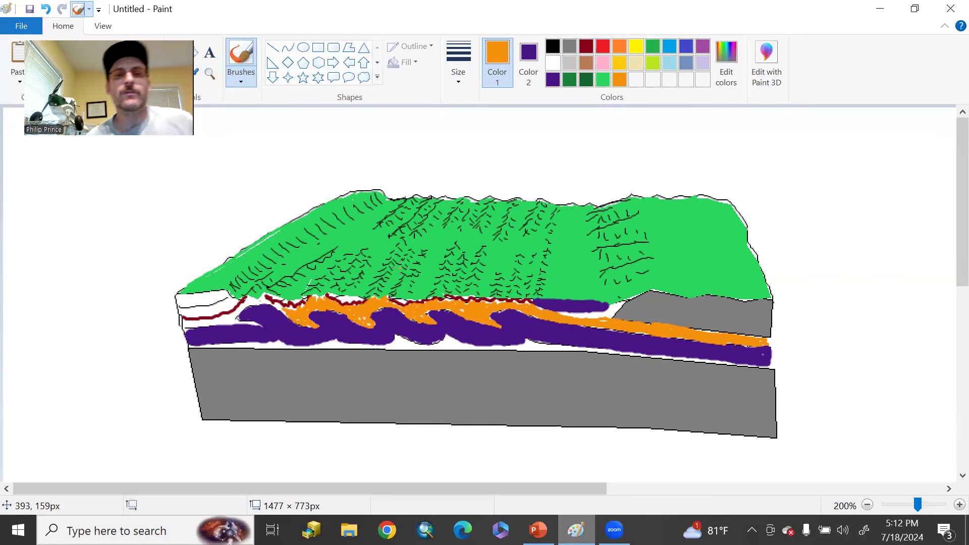
{"action": "left_click", "coordinate": [591, 46]}
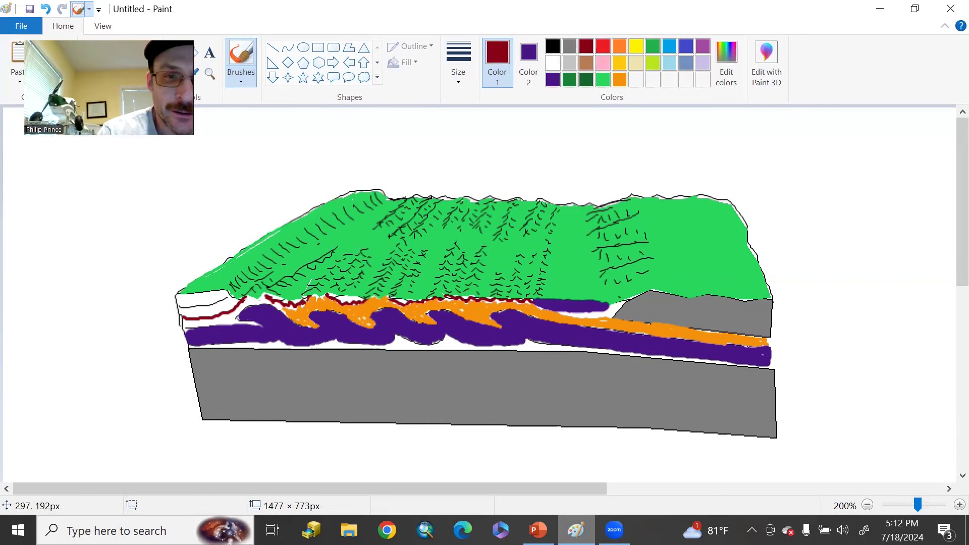
{"action": "left_click", "coordinate": [603, 79]}
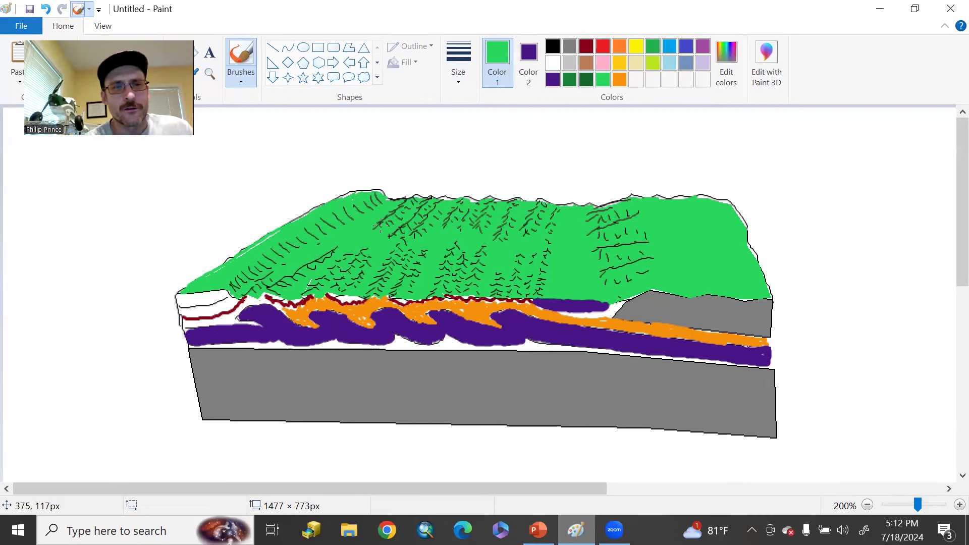
- Add orange at the orange layer's left end and brush a red band beneath the purple folds
{"action": "left_click", "coordinate": [619, 79]}
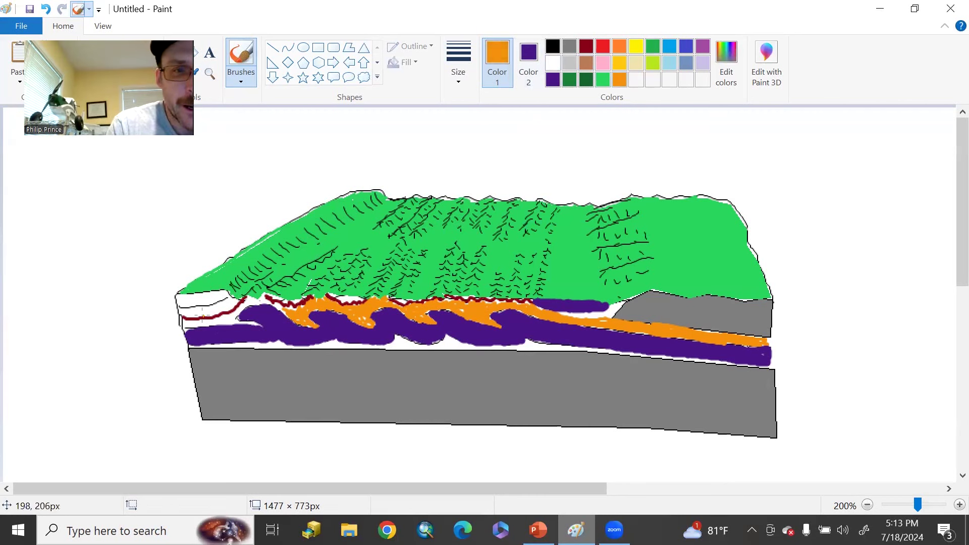
{"action": "left_click_drag", "start_coordinate": [196, 324], "coordinate": [279, 304]}
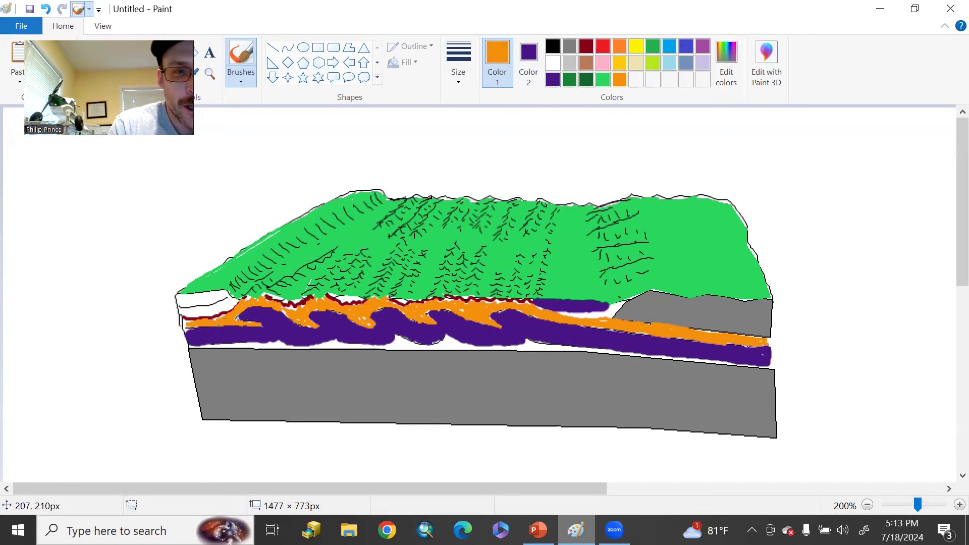
{"action": "left_click_drag", "start_coordinate": [180, 324], "coordinate": [775, 369]}
{"action": "left_click", "coordinate": [603, 46]}
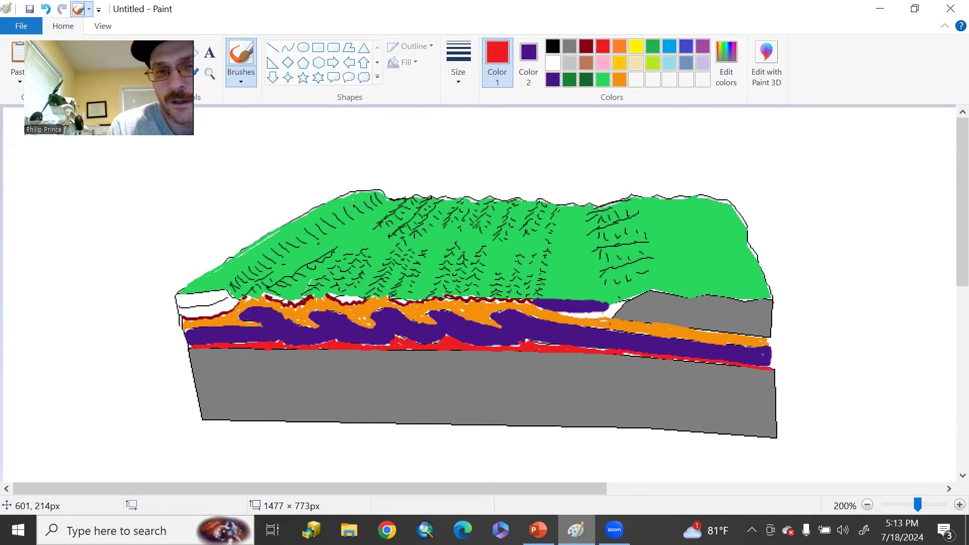
{"action": "mouse_move", "coordinate": [606, 313]}
{"action": "left_mouse_down"}
{"action": "mouse_move", "coordinate": [618, 306]}
{"action": "mouse_move", "coordinate": [580, 318]}
{"action": "left_mouse_up"}
- Paint a light turquoise band above the gray base and colour the left-end white strip lavender
{"action": "left_click", "coordinate": [669, 63]}
{"action": "mouse_move", "coordinate": [192, 354]}
{"action": "left_mouse_down"}
{"action": "mouse_move", "coordinate": [771, 364]}
{"action": "mouse_move", "coordinate": [694, 363]}
{"action": "left_mouse_up"}
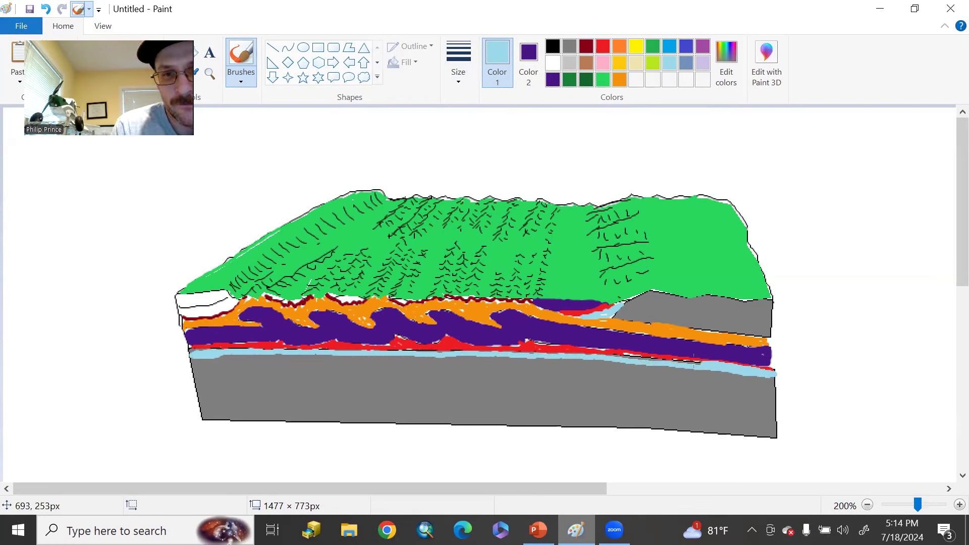
{"action": "left_click", "coordinate": [703, 63]}
{"action": "mouse_move", "coordinate": [182, 310]}
{"action": "left_mouse_down"}
{"action": "mouse_move", "coordinate": [235, 302]}
{"action": "mouse_move", "coordinate": [180, 302]}
{"action": "mouse_move", "coordinate": [227, 292]}
{"action": "mouse_move", "coordinate": [184, 306]}
{"action": "mouse_move", "coordinate": [222, 307]}
{"action": "mouse_move", "coordinate": [216, 291]}
{"action": "left_mouse_up"}
{"action": "left_click", "coordinate": [686, 63]}
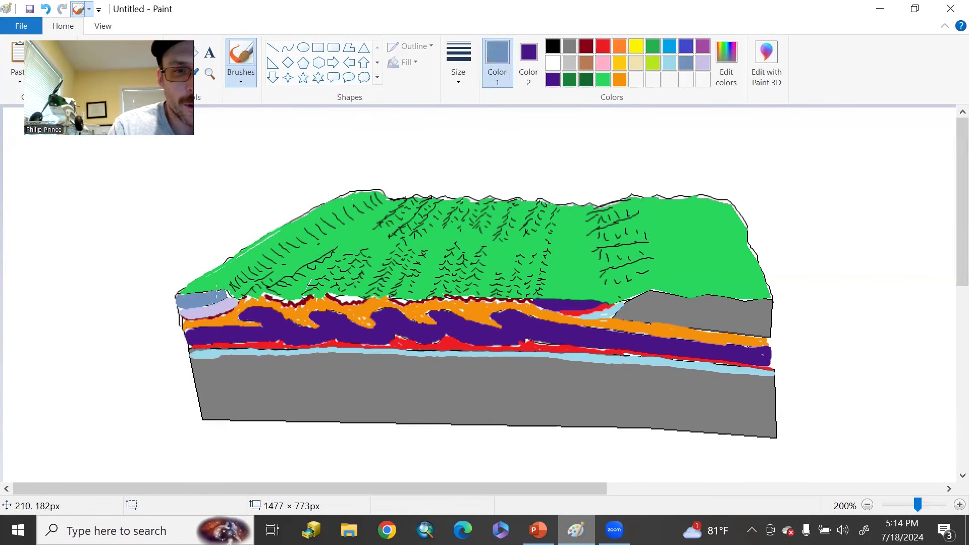
- With a thin black brush, draw a vertical line down the green surface
{"action": "left_click", "coordinate": [459, 63]}
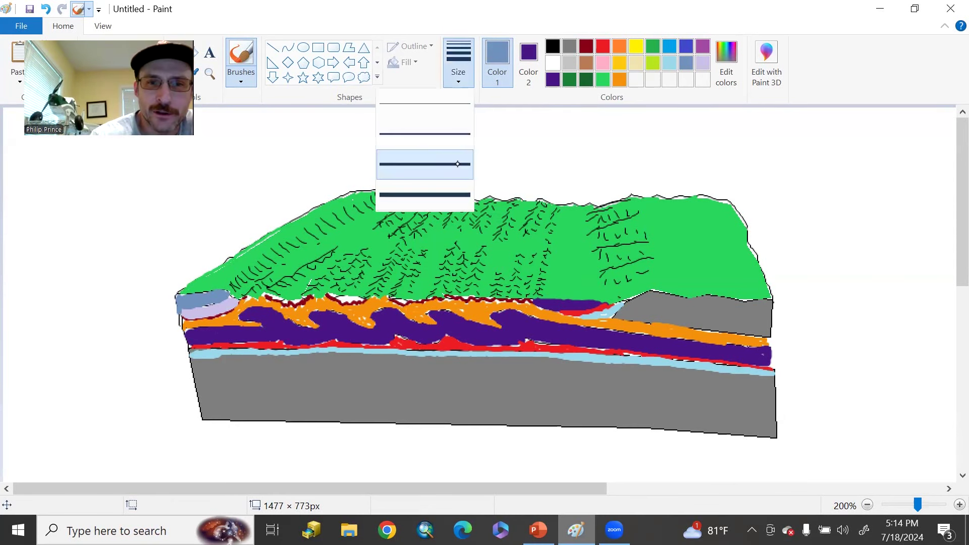
{"action": "left_click", "coordinate": [457, 160]}
{"action": "left_click", "coordinate": [553, 46]}
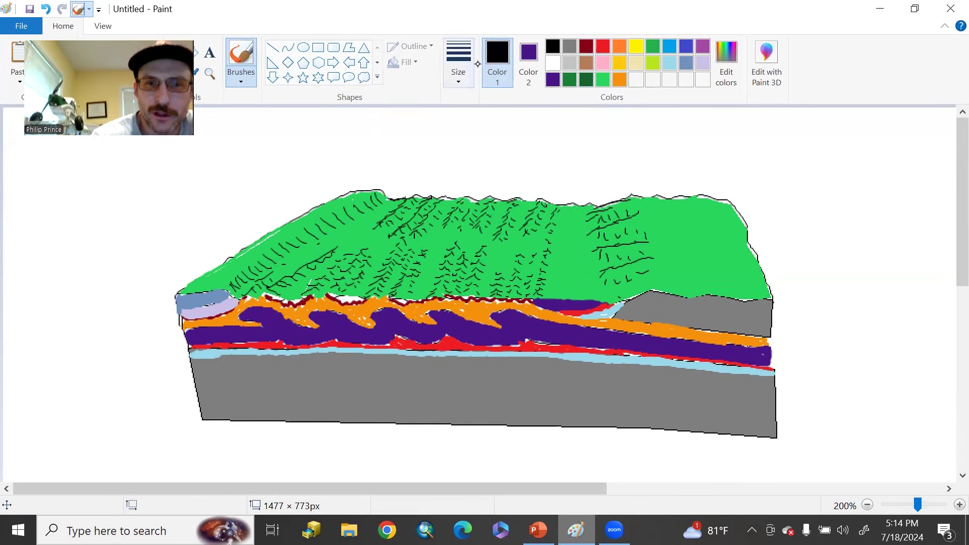
{"action": "left_click", "coordinate": [458, 63]}
{"action": "left_click", "coordinate": [457, 136]}
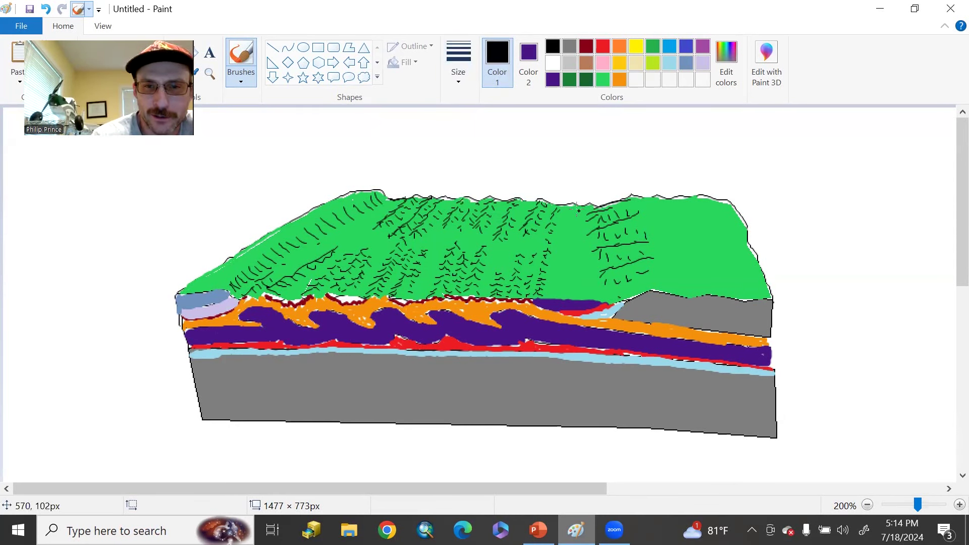
{"action": "left_click_drag", "start_coordinate": [574, 206], "coordinate": [562, 294]}
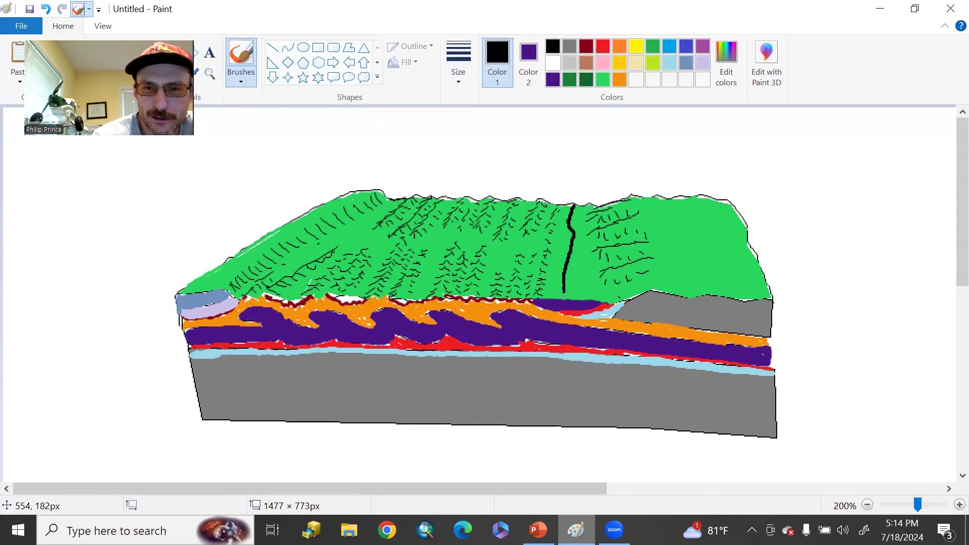
- Handwrite the label 'I-81' above the line
{"action": "left_click_drag", "start_coordinate": [556, 175], "coordinate": [576, 170]}
{"action": "left_click_drag", "start_coordinate": [567, 172], "coordinate": [569, 192]}
{"action": "left_click_drag", "start_coordinate": [558, 193], "coordinate": [592, 175]}
{"action": "mouse_move", "coordinate": [613, 158]}
{"action": "left_mouse_down"}
{"action": "mouse_move", "coordinate": [613, 174]}
{"action": "mouse_move", "coordinate": [611, 159]}
{"action": "left_mouse_up"}
{"action": "left_click_drag", "start_coordinate": [626, 156], "coordinate": [629, 176]}
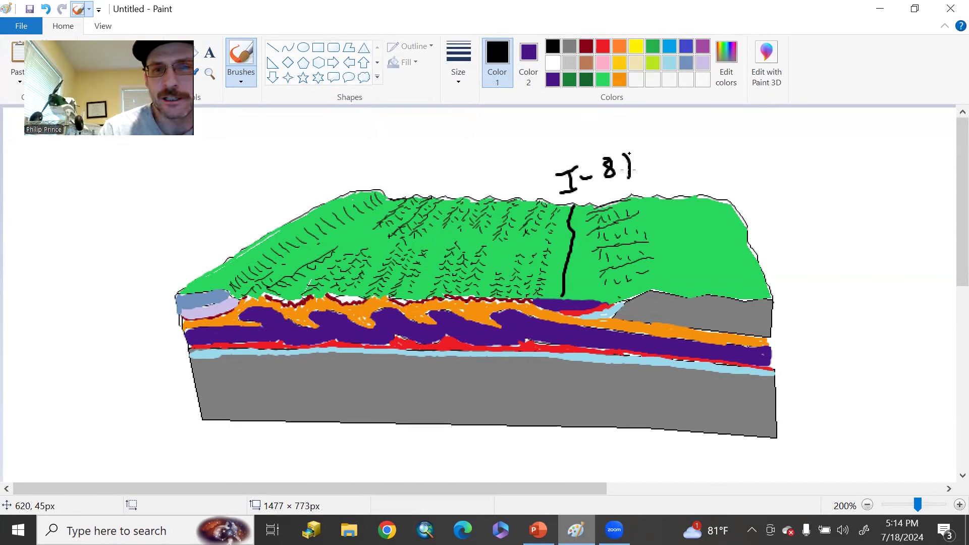
{"action": "left_click", "coordinate": [553, 80]}
- With the thickest brush, paint purple over the right layers and light blue along the gray edge
{"action": "left_click", "coordinate": [458, 71]}
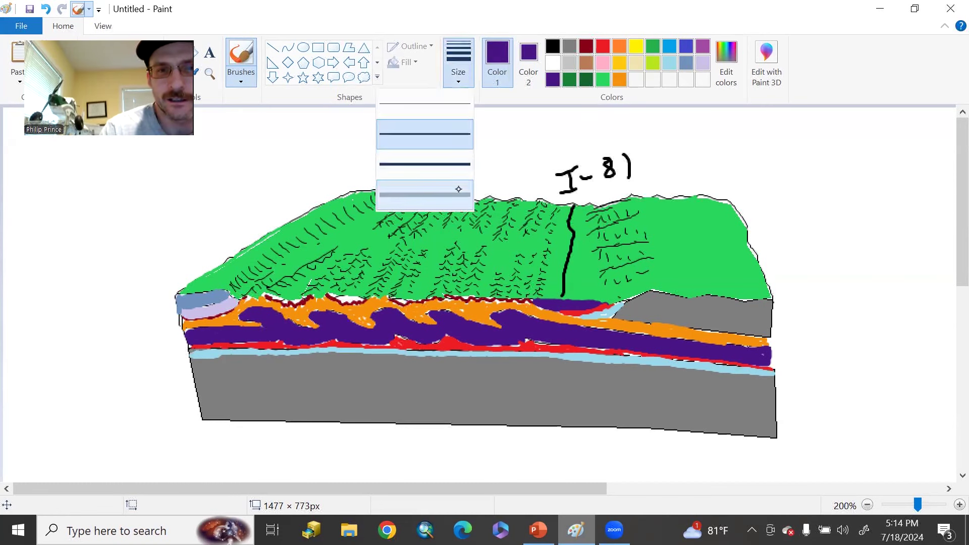
{"action": "left_click", "coordinate": [459, 190]}
{"action": "mouse_move", "coordinate": [552, 304]}
{"action": "left_mouse_down"}
{"action": "mouse_move", "coordinate": [719, 335]}
{"action": "mouse_move", "coordinate": [556, 308]}
{"action": "left_mouse_up"}
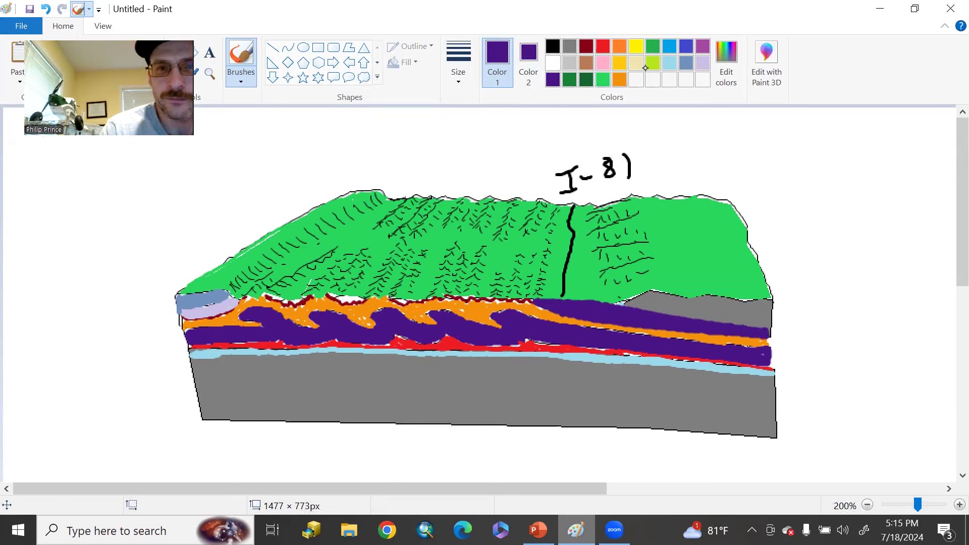
{"action": "left_click", "coordinate": [669, 62]}
{"action": "mouse_move", "coordinate": [631, 306]}
{"action": "left_mouse_down"}
{"action": "mouse_move", "coordinate": [607, 303]}
{"action": "mouse_move", "coordinate": [727, 323]}
{"action": "left_mouse_up"}
- Draw a black fault line and red outlines along the orange/purple bands, then repaint purple
{"action": "left_click", "coordinate": [552, 46]}
{"action": "left_click_drag", "start_coordinate": [588, 302], "coordinate": [773, 332]}
{"action": "left_click", "coordinate": [602, 46]}
{"action": "left_click_drag", "start_coordinate": [623, 302], "coordinate": [729, 322]}
{"action": "mouse_move", "coordinate": [529, 301]}
{"action": "left_mouse_down"}
{"action": "mouse_move", "coordinate": [604, 324]}
{"action": "mouse_move", "coordinate": [777, 349]}
{"action": "left_mouse_up"}
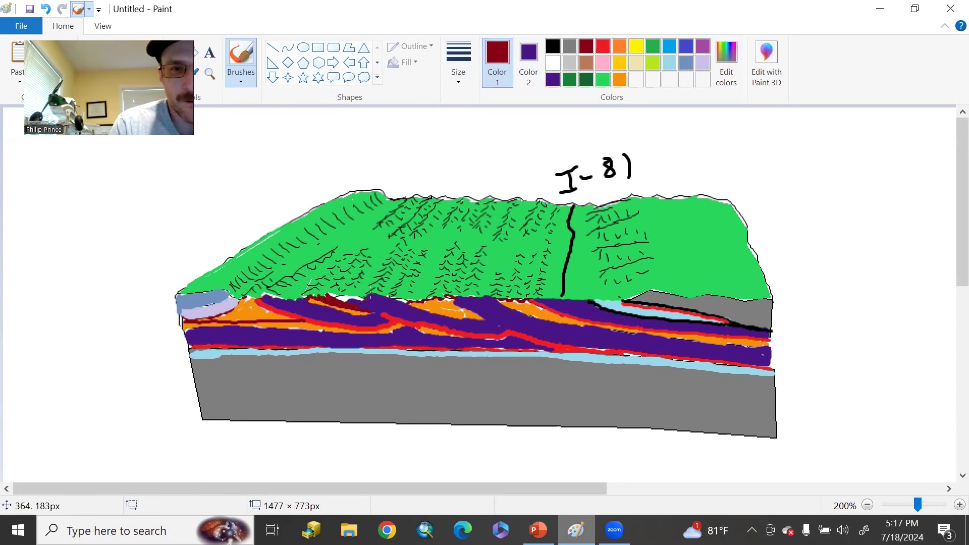
{"action": "left_click_drag", "start_coordinate": [538, 305], "coordinate": [570, 309]}
- Paint the left-end layers lavender and touch up the lower right bands
{"action": "left_click", "coordinate": [703, 63]}
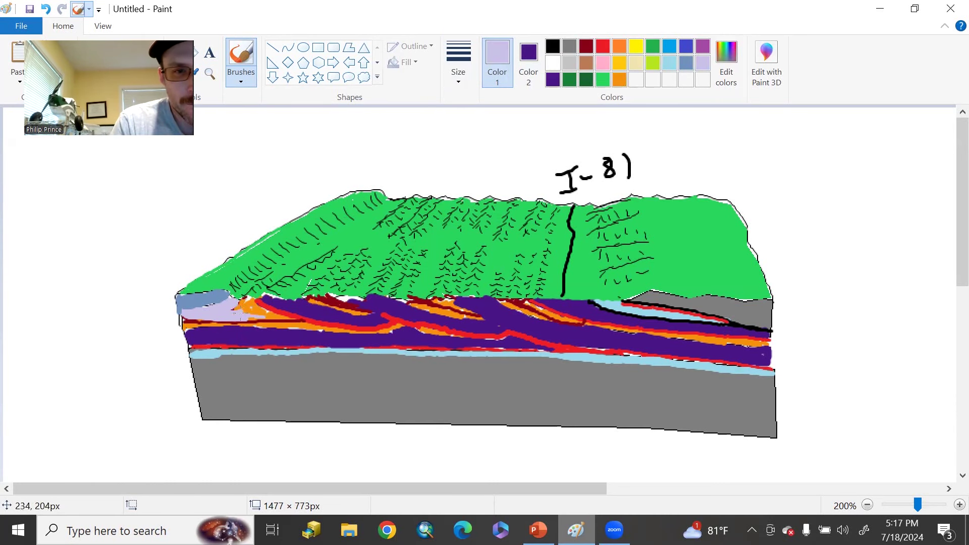
{"action": "mouse_move", "coordinate": [243, 302]}
{"action": "left_mouse_down"}
{"action": "mouse_move", "coordinate": [237, 296]}
{"action": "mouse_move", "coordinate": [337, 297]}
{"action": "left_mouse_up"}
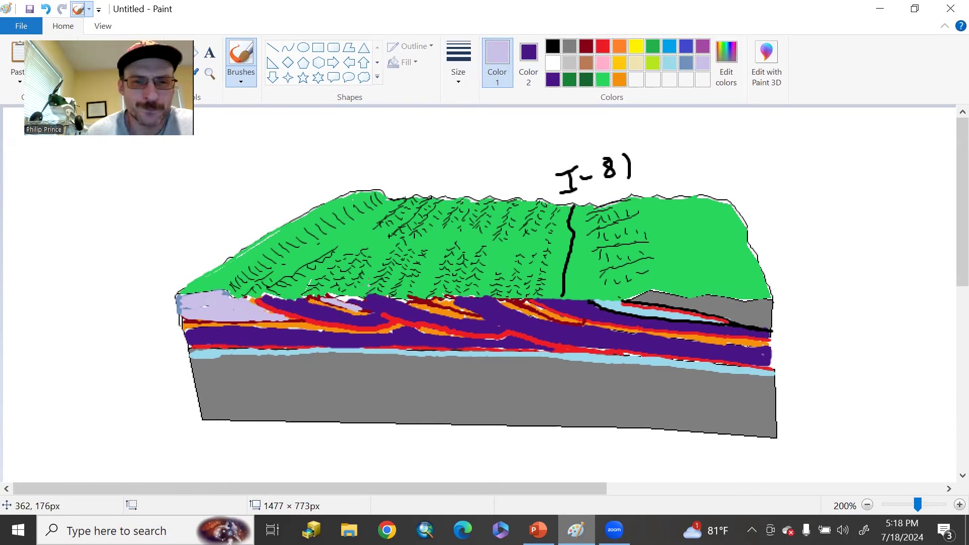
{"action": "mouse_move", "coordinate": [530, 310]}
{"action": "left_mouse_down"}
{"action": "mouse_move", "coordinate": [561, 326]}
{"action": "mouse_move", "coordinate": [722, 346]}
{"action": "left_mouse_up"}
{"action": "left_click", "coordinate": [620, 46]}
{"action": "left_click", "coordinate": [702, 63]}
{"action": "mouse_move", "coordinate": [573, 323]}
{"action": "left_mouse_down"}
{"action": "mouse_move", "coordinate": [742, 343]}
{"action": "mouse_move", "coordinate": [707, 350]}
{"action": "mouse_move", "coordinate": [769, 349]}
{"action": "left_mouse_up"}
{"action": "left_click", "coordinate": [586, 46]}
{"action": "left_click", "coordinate": [623, 80]}
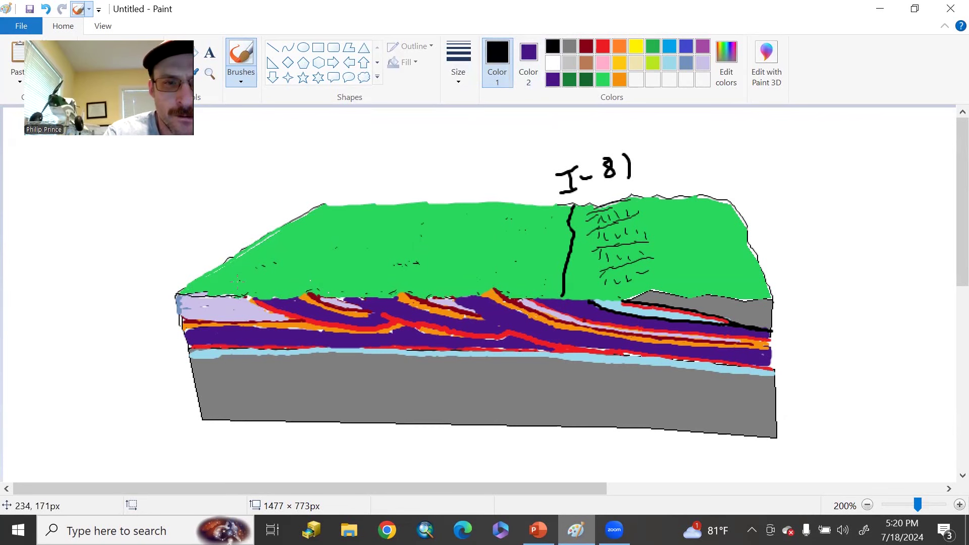
- Cover the old hatch marks with green and draw new rows of black tree marks and a ridge line
{"action": "left_click_drag", "start_coordinate": [237, 260], "coordinate": [206, 270]}
{"action": "left_click_drag", "start_coordinate": [288, 231], "coordinate": [318, 282]}
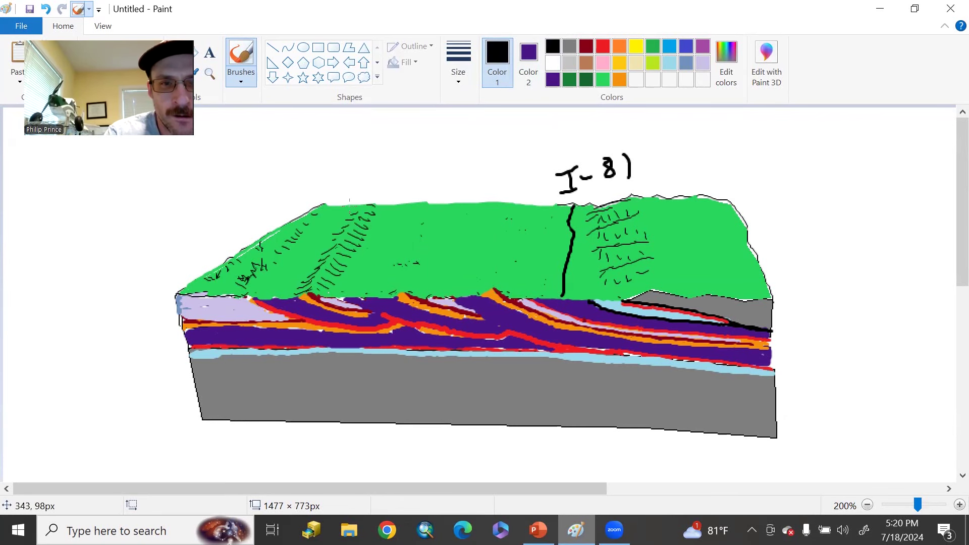
{"action": "left_click_drag", "start_coordinate": [419, 207], "coordinate": [399, 298]}
{"action": "left_click_drag", "start_coordinate": [454, 237], "coordinate": [447, 257]}
{"action": "left_click_drag", "start_coordinate": [492, 202], "coordinate": [485, 234]}
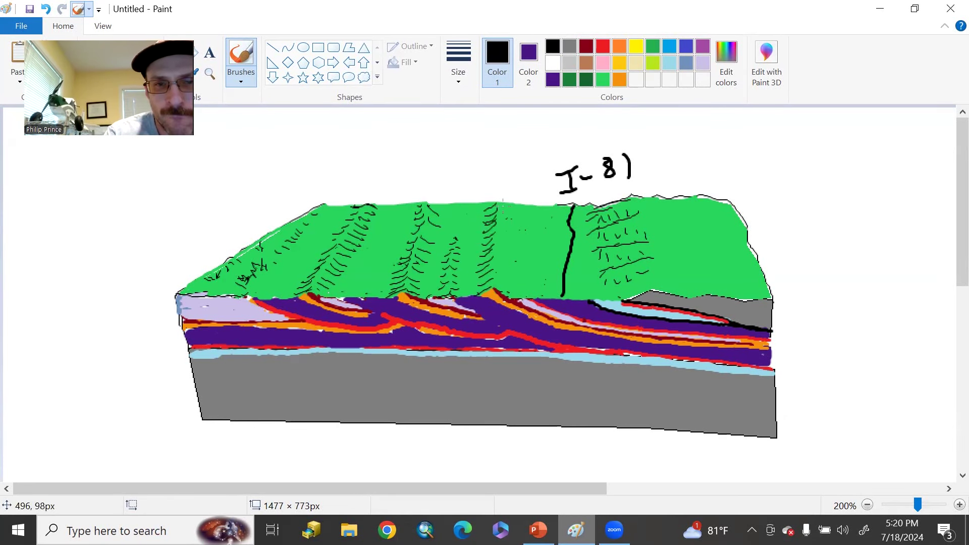
{"action": "left_click_drag", "start_coordinate": [516, 286], "coordinate": [508, 257]}
{"action": "left_click_drag", "start_coordinate": [410, 205], "coordinate": [574, 203]}
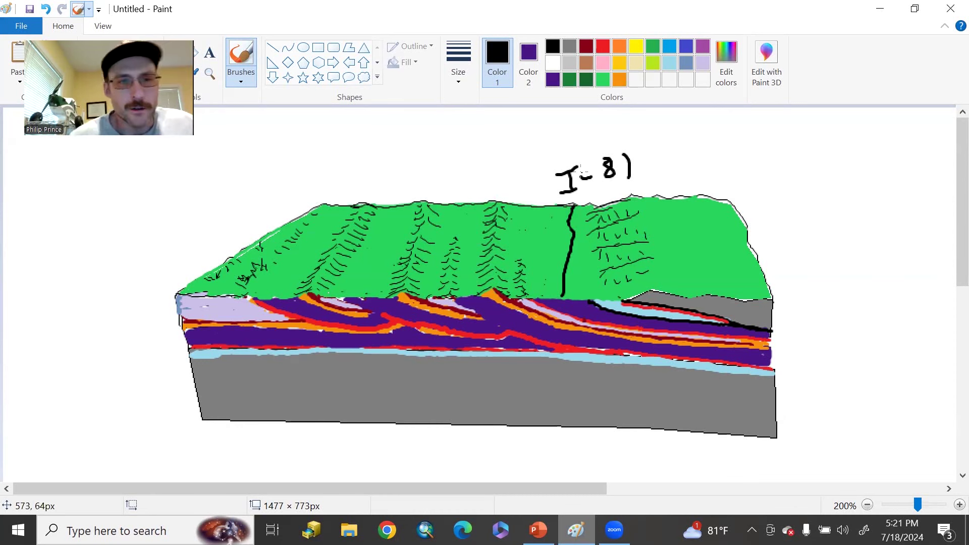